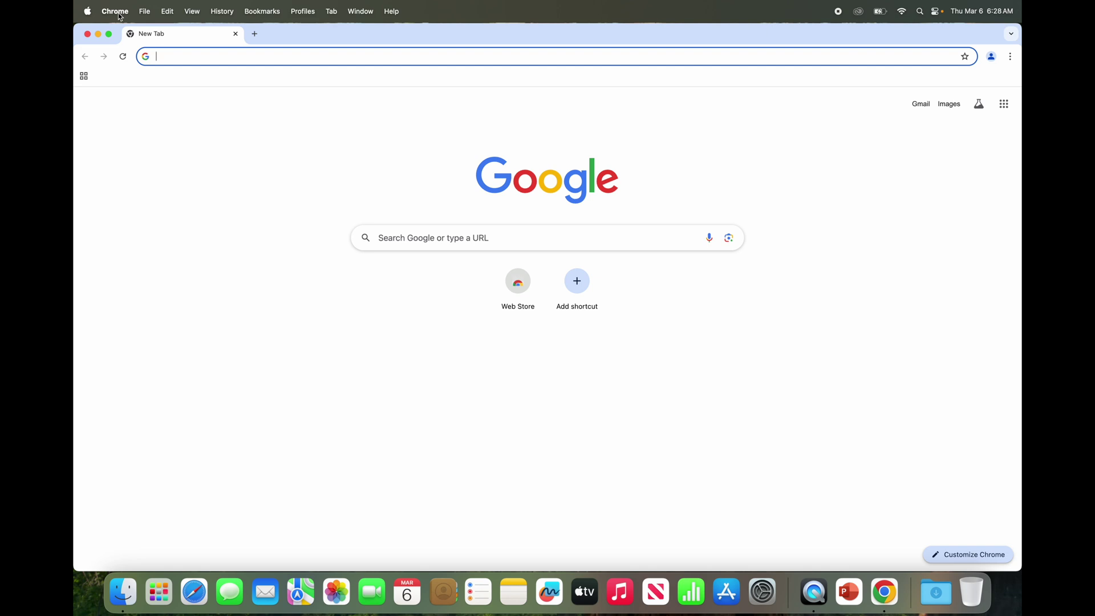
Check Chrome's version and update status, then return to the new tab page.
click(116, 11)
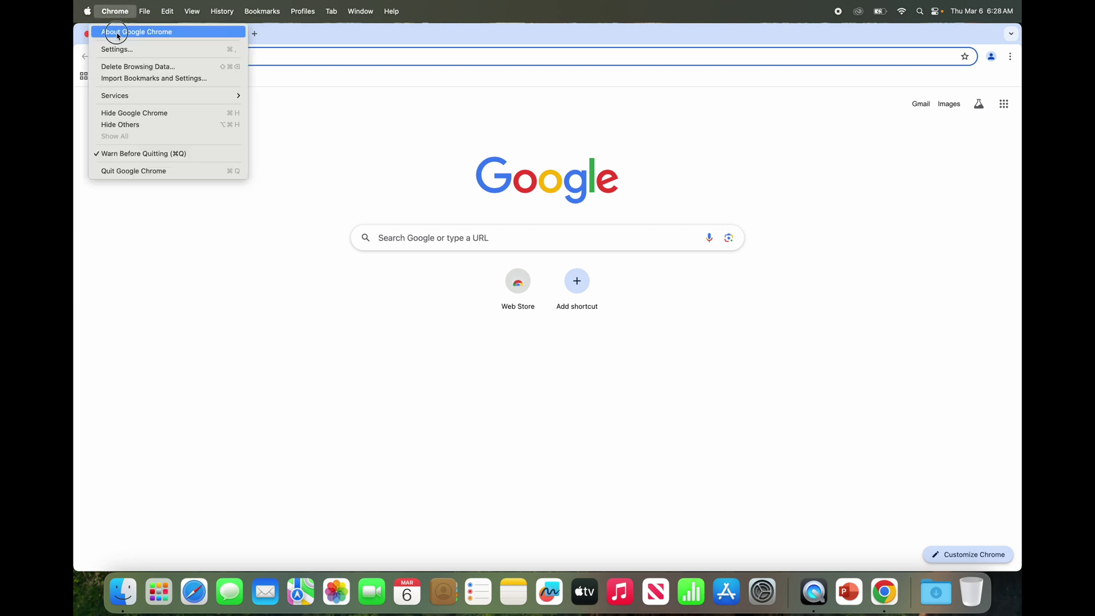
click(117, 34)
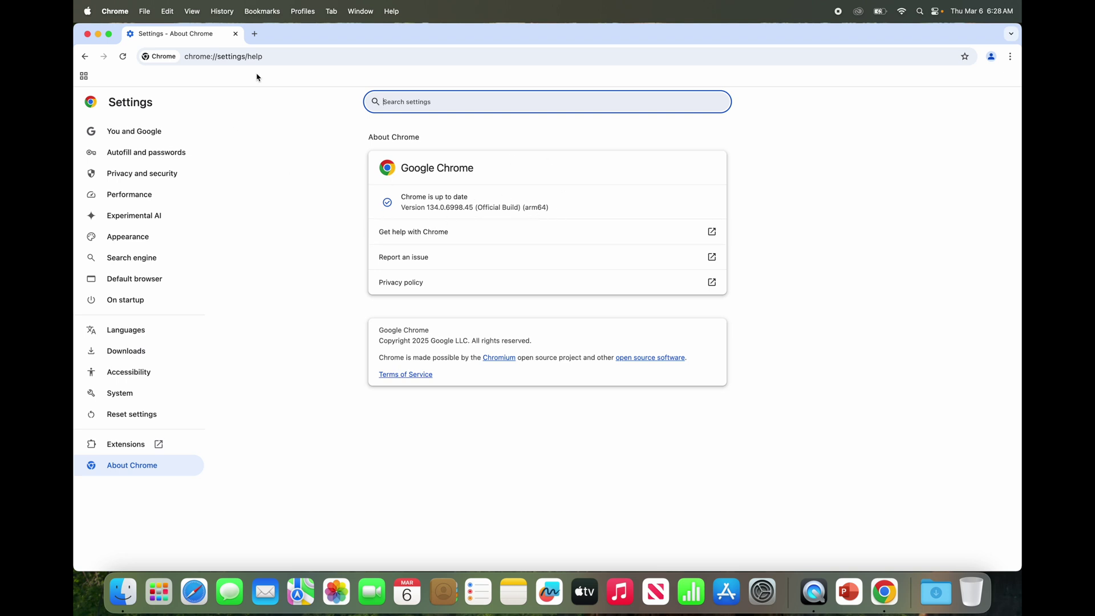
click(85, 57)
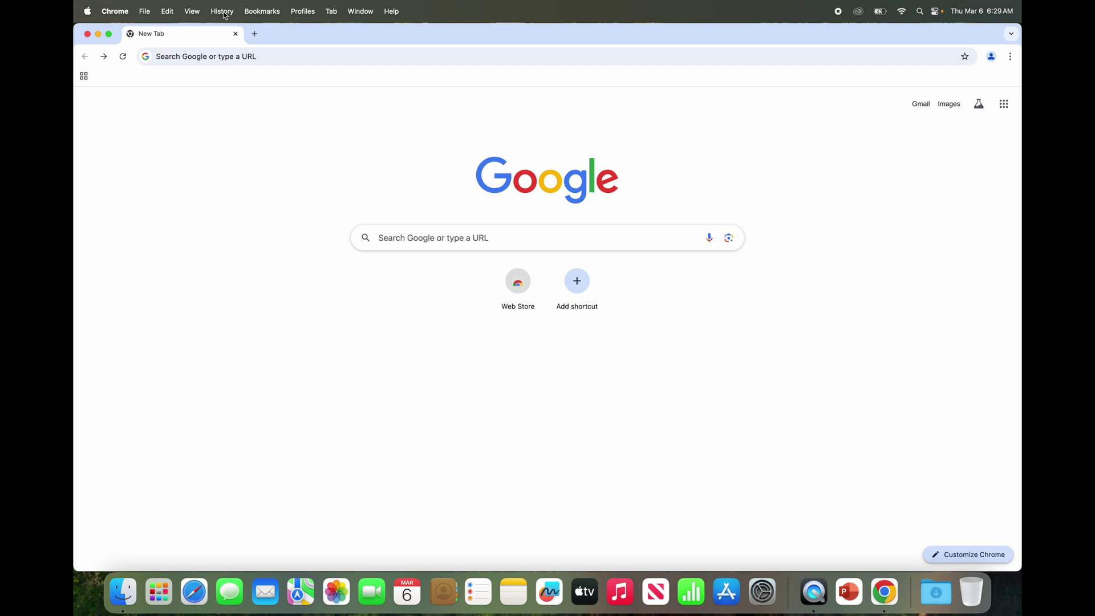
Hide the bookmarks bar from the View menu, then turn it back on.
click(194, 12)
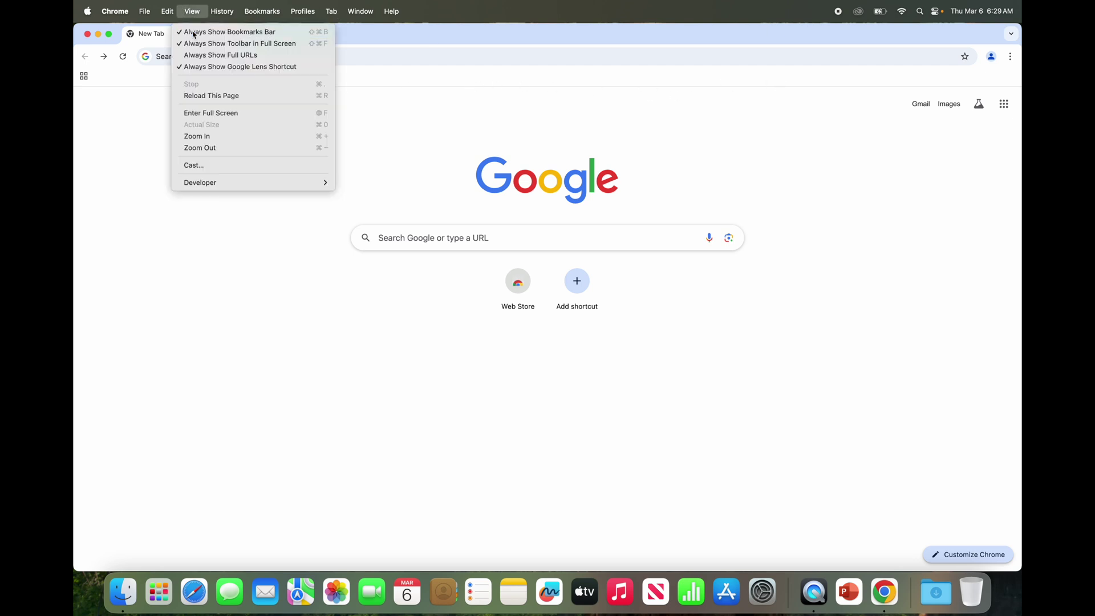
click(194, 33)
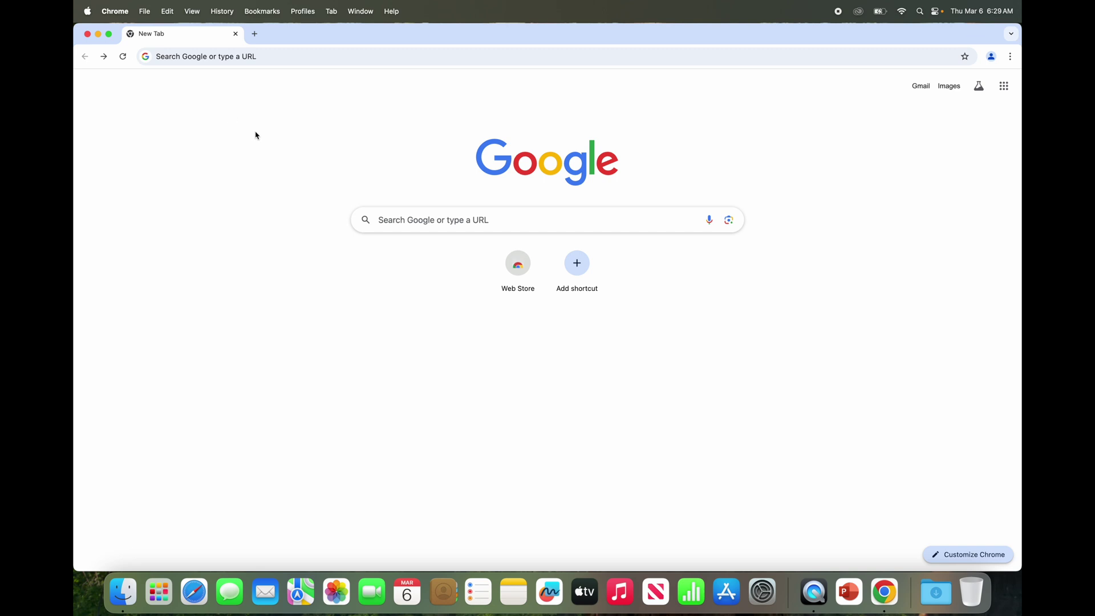
click(194, 12)
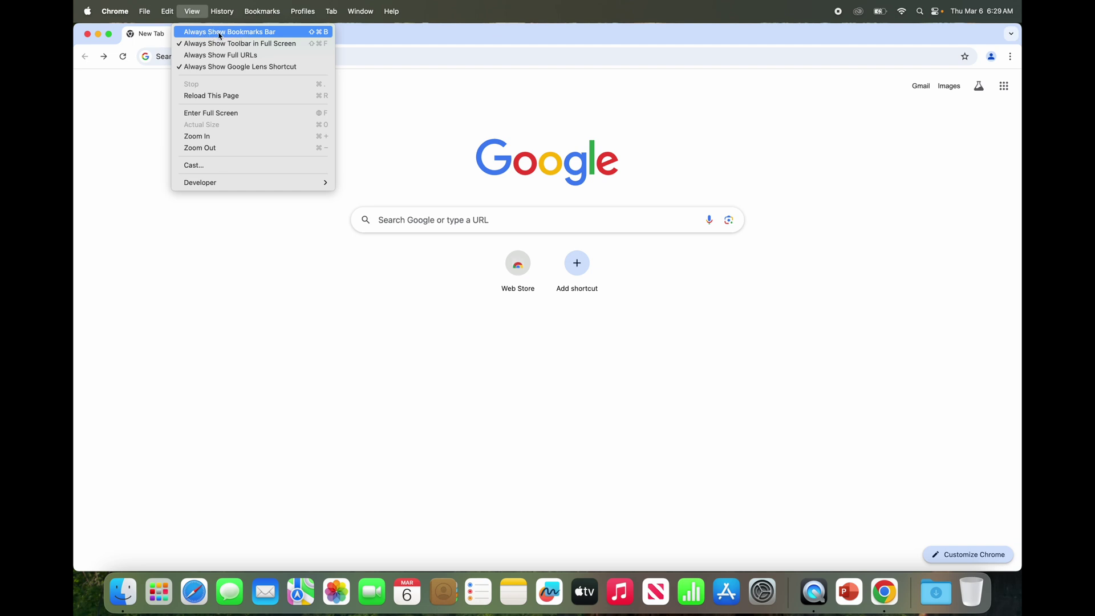
click(200, 33)
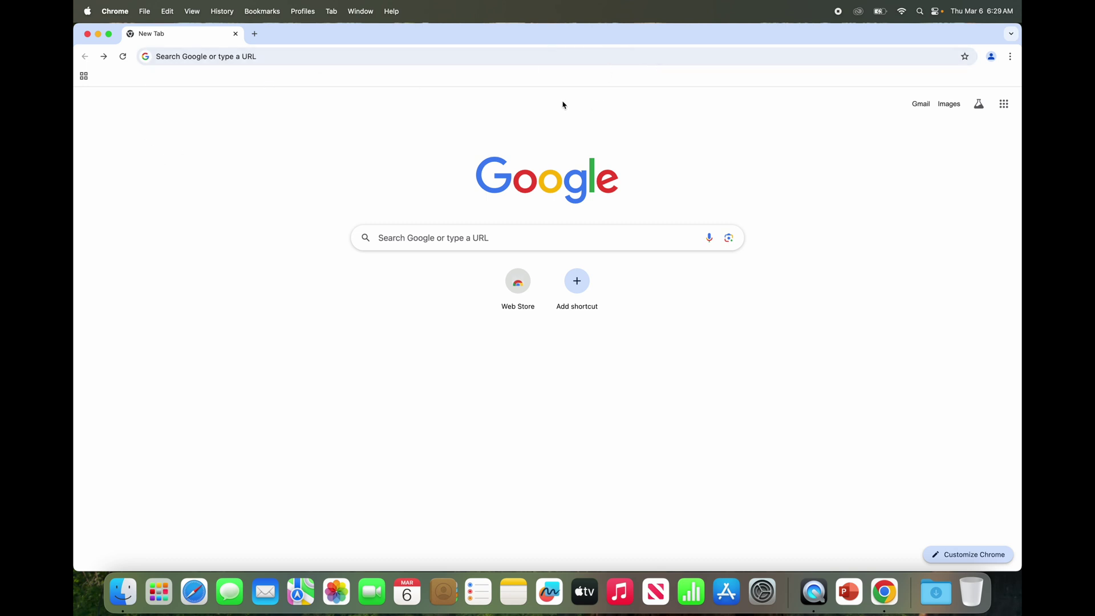
Load microsoft.com in the address bar.
click(259, 56)
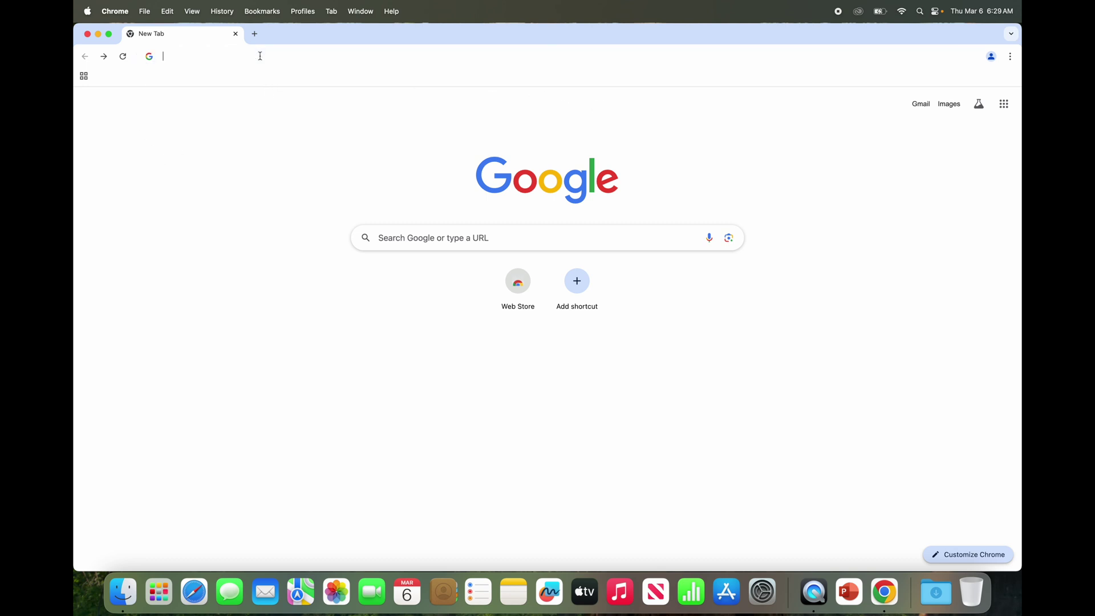
text(m)
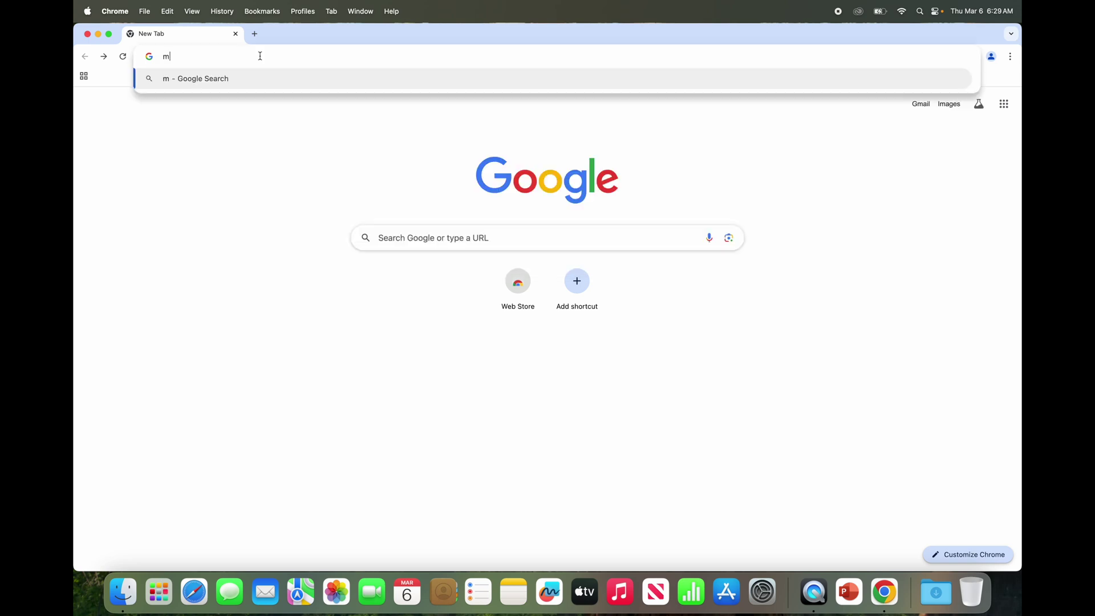
text(icrosoft.c)
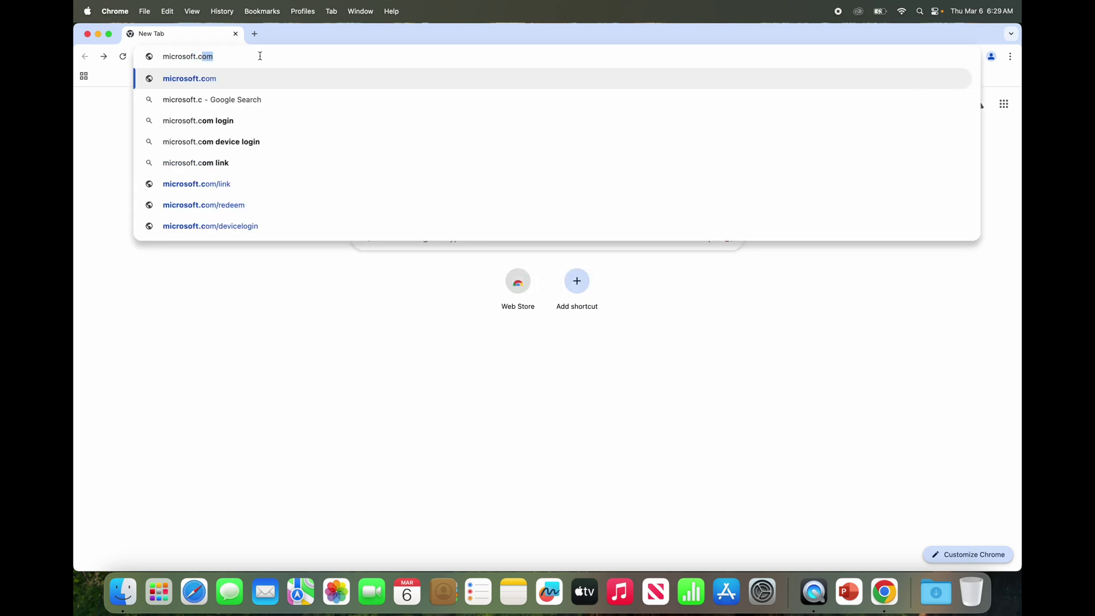
key(Return)
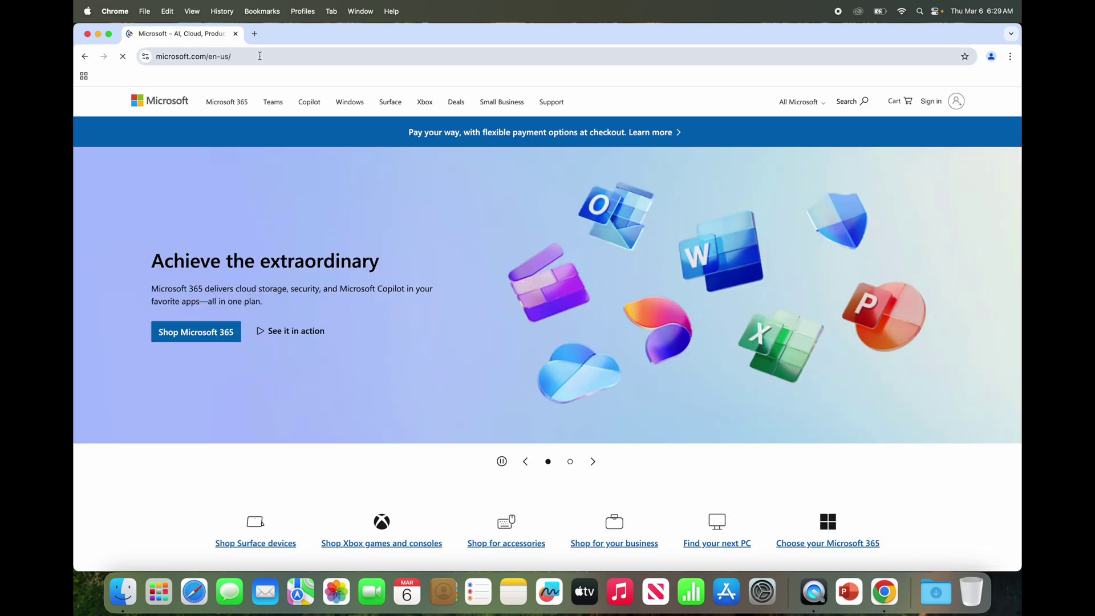
Browse the View and tab menus without choosing anything, then bookmark the Microsoft page with the star.
click(200, 11)
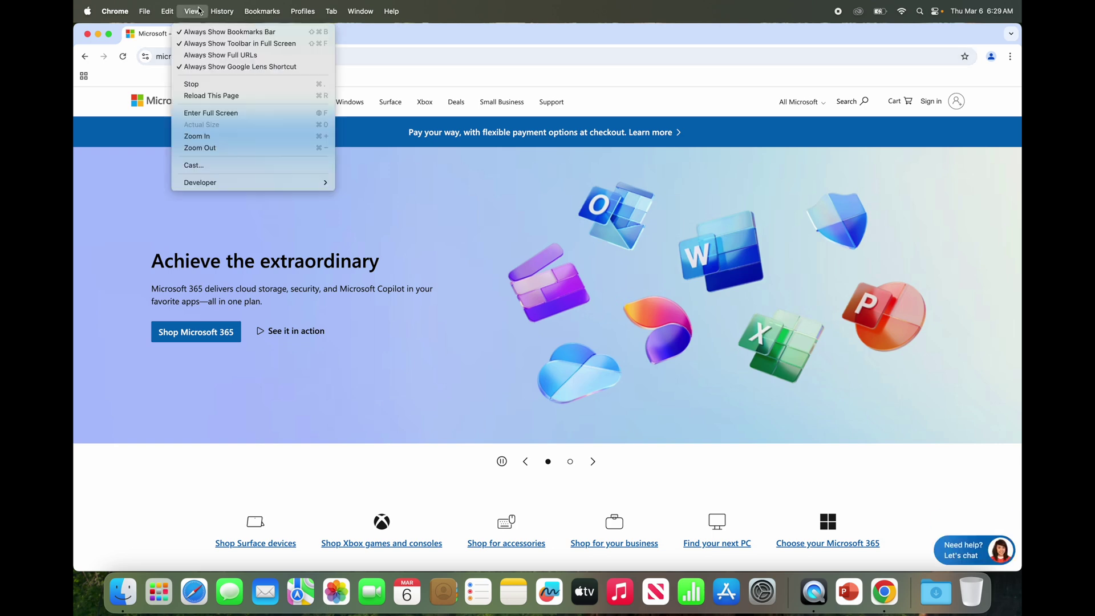
mouse_move(261, 11)
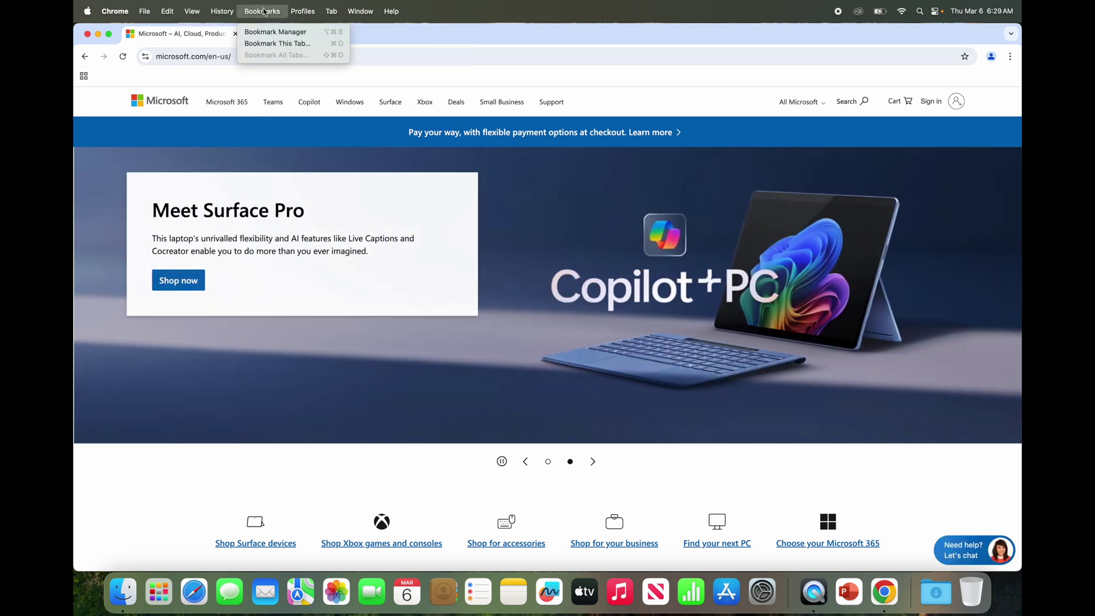
mouse_move(331, 12)
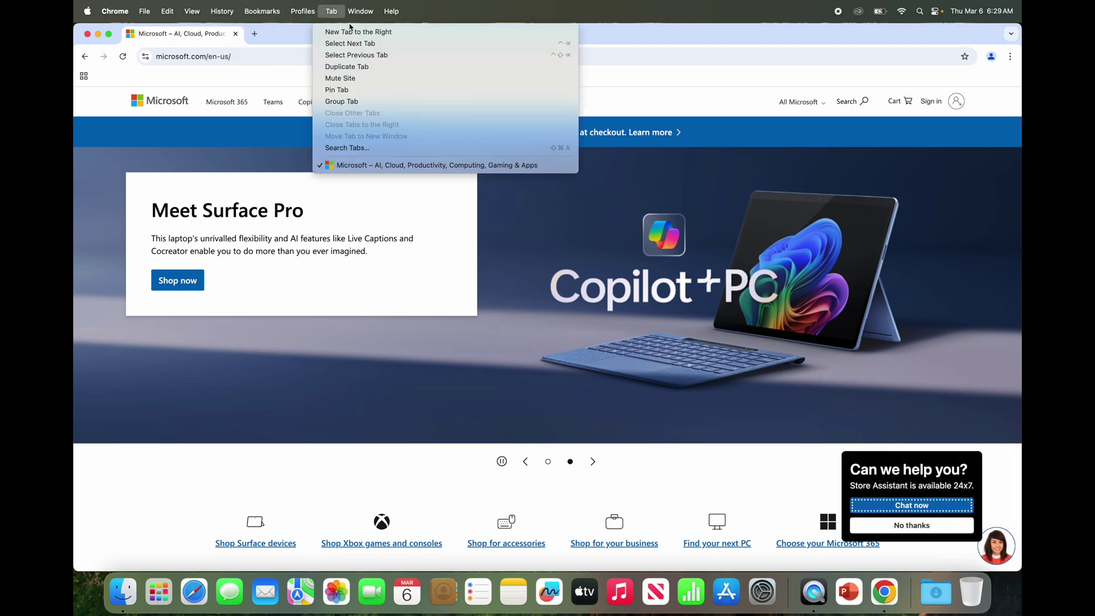
key(Escape)
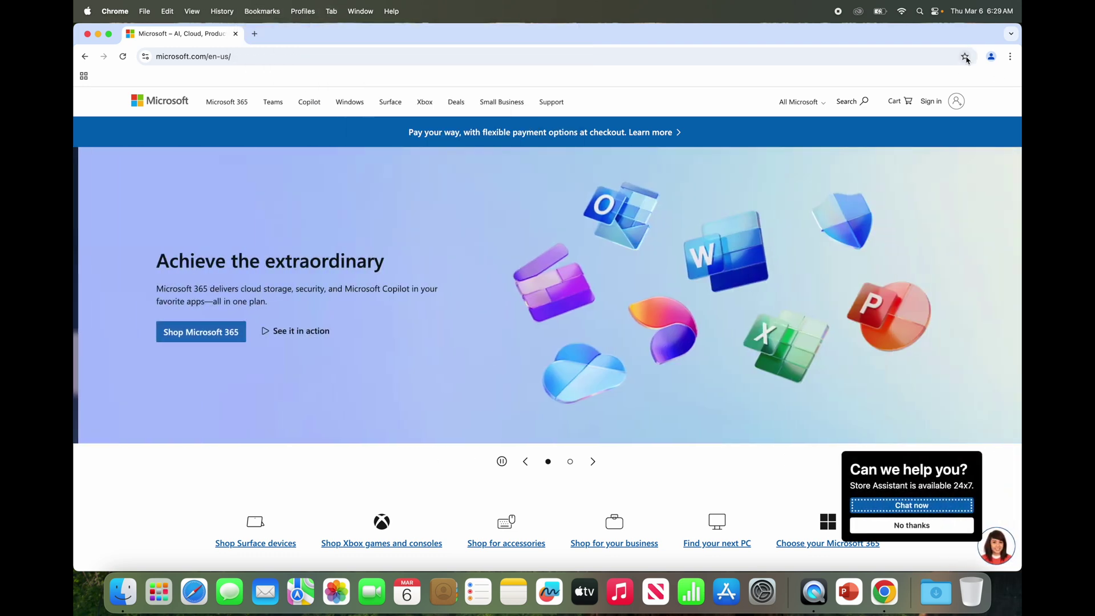
click(965, 57)
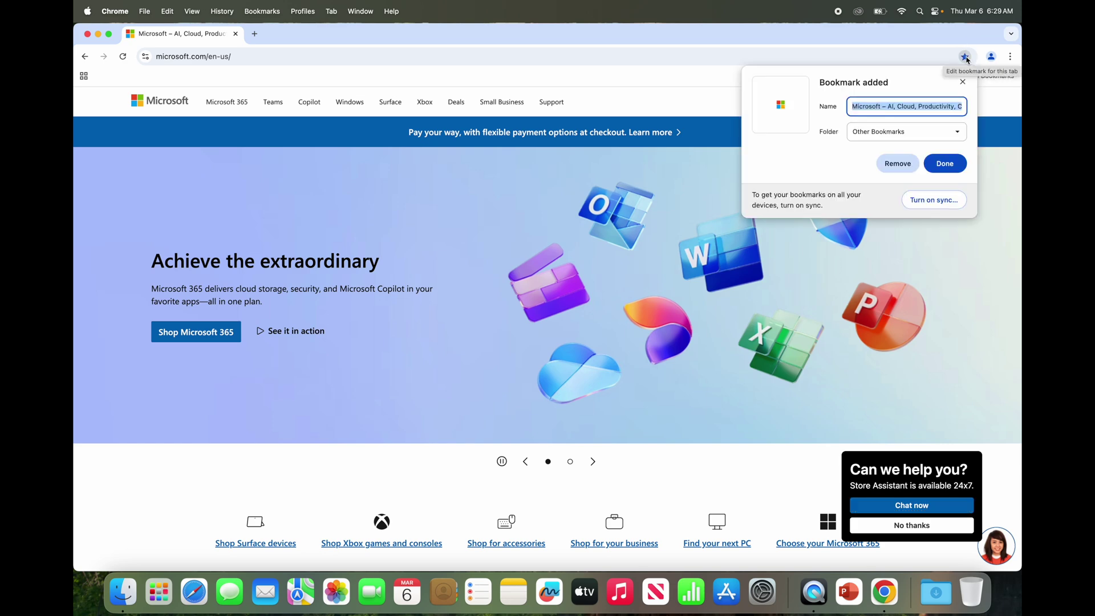
Trim the bookmark name to 'Microsoft', put it in Bookmarks Bar, confirm, and start a new tab.
click(873, 108)
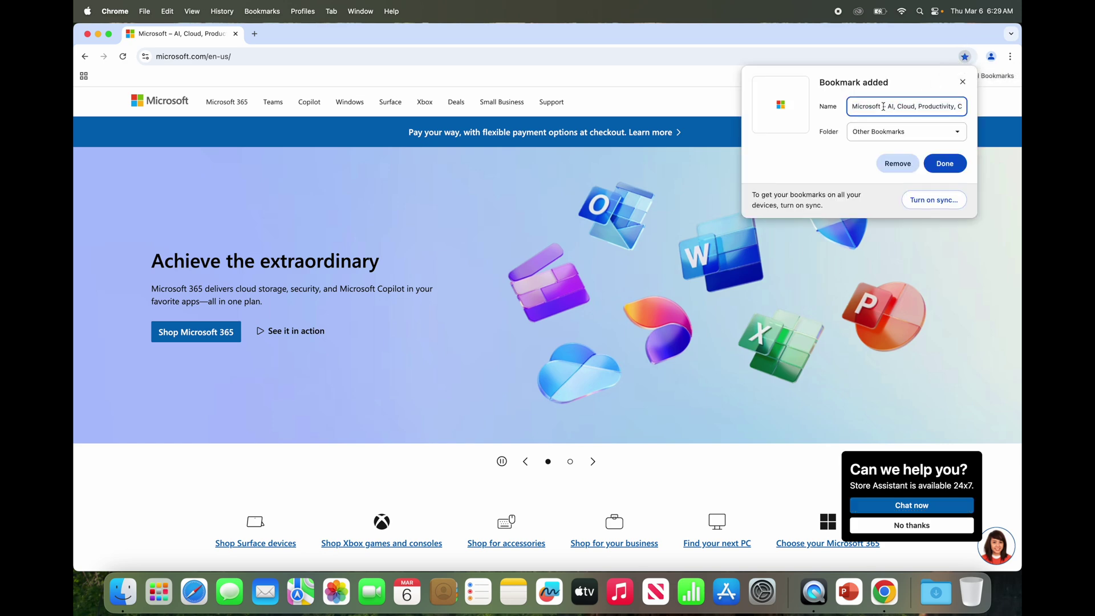
drag(883, 106, 1001, 106)
key(BackSpace)
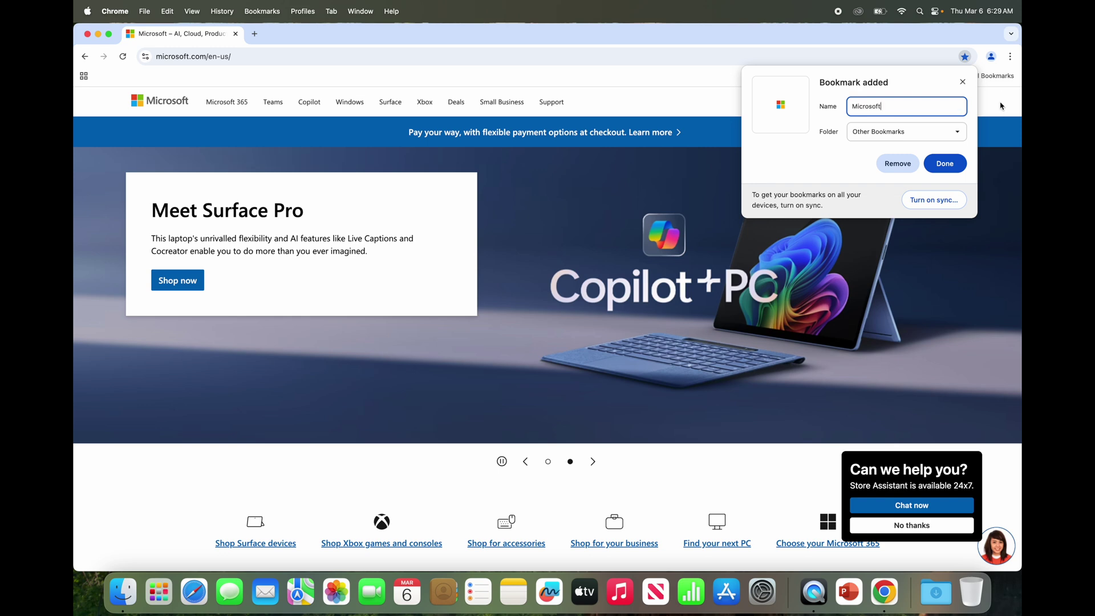
click(879, 130)
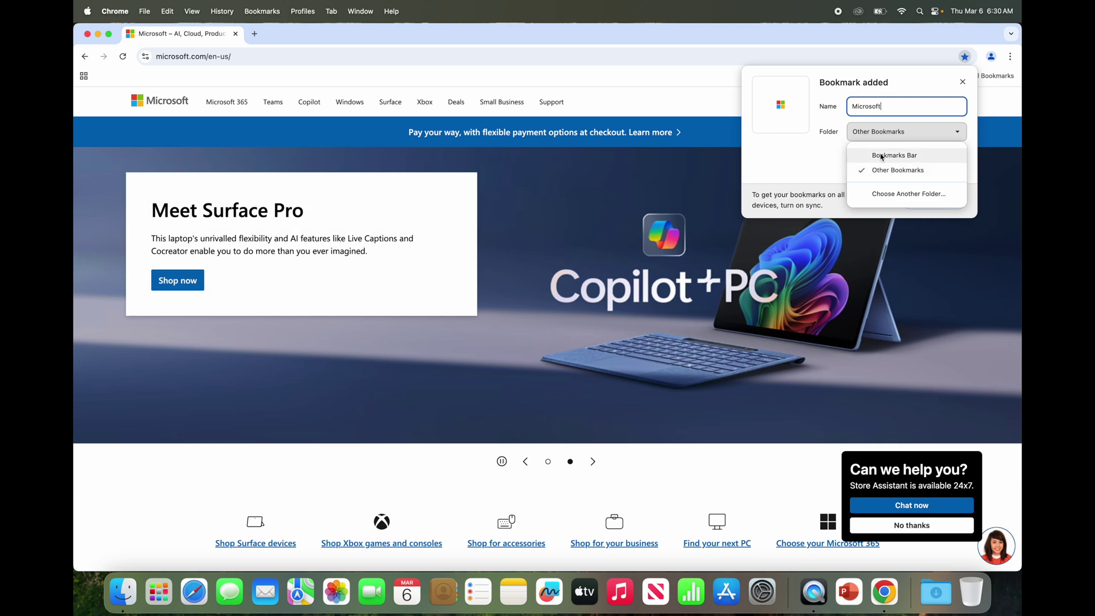
click(890, 156)
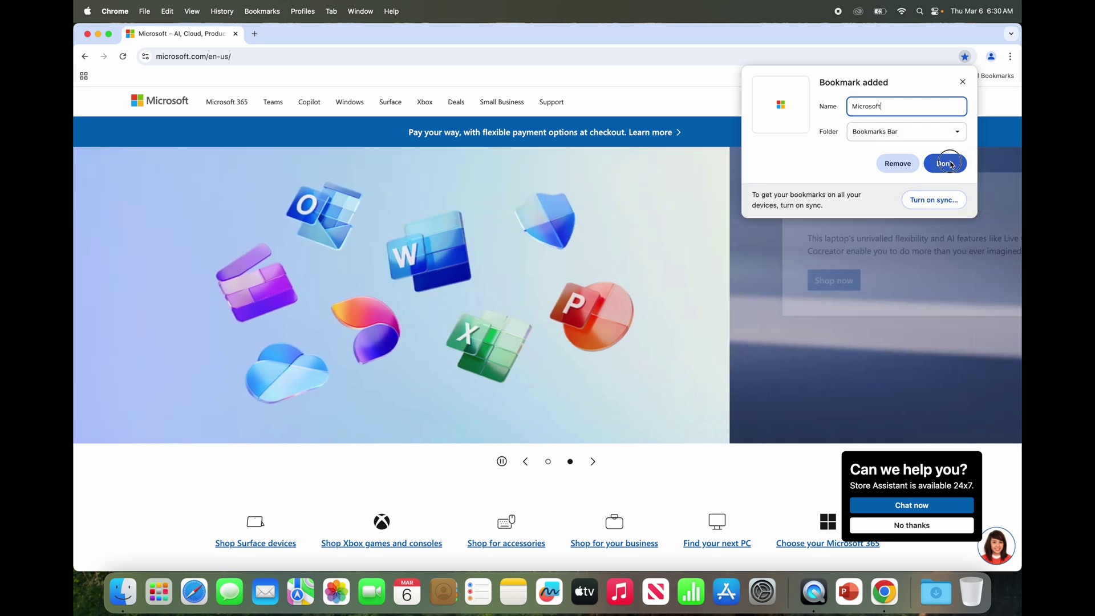
click(949, 165)
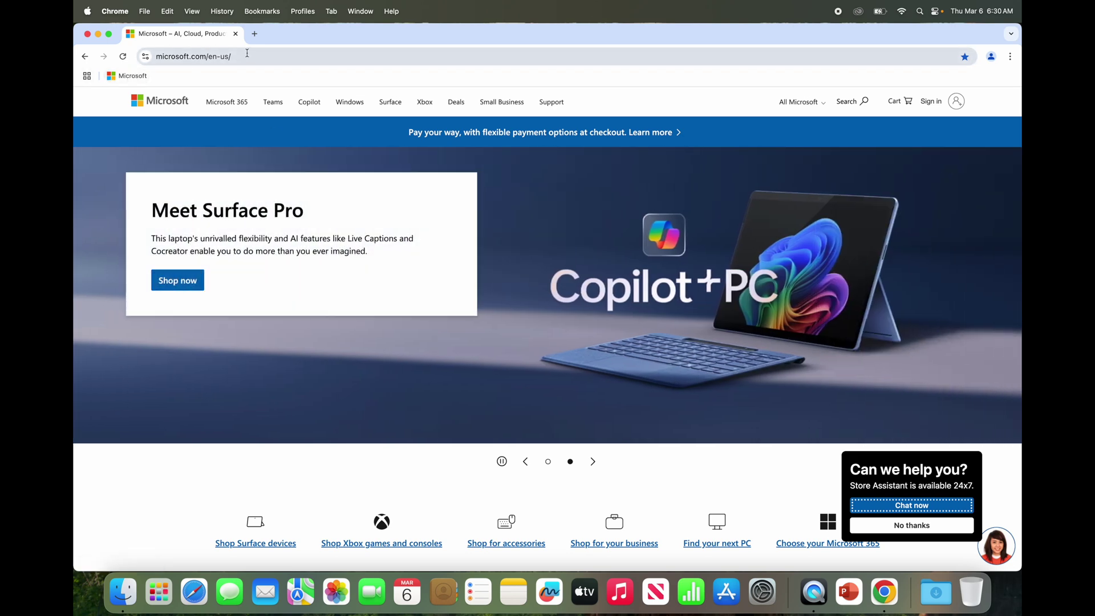
click(255, 34)
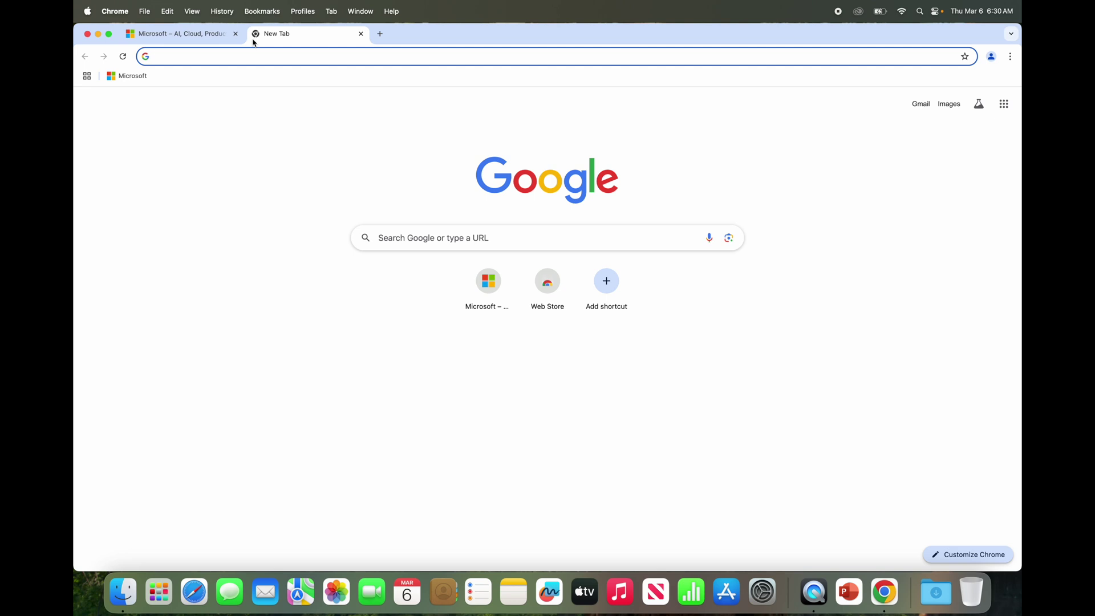
Load google.com in the new tab and browse the menus for bookmarking commands.
text(google.)
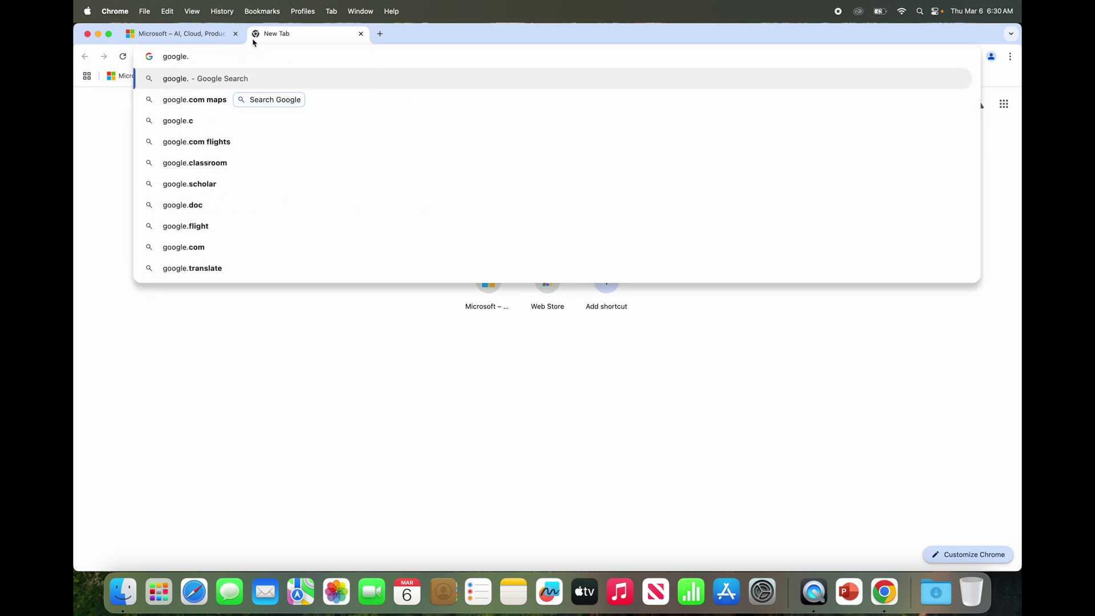
text(com)
key(Return)
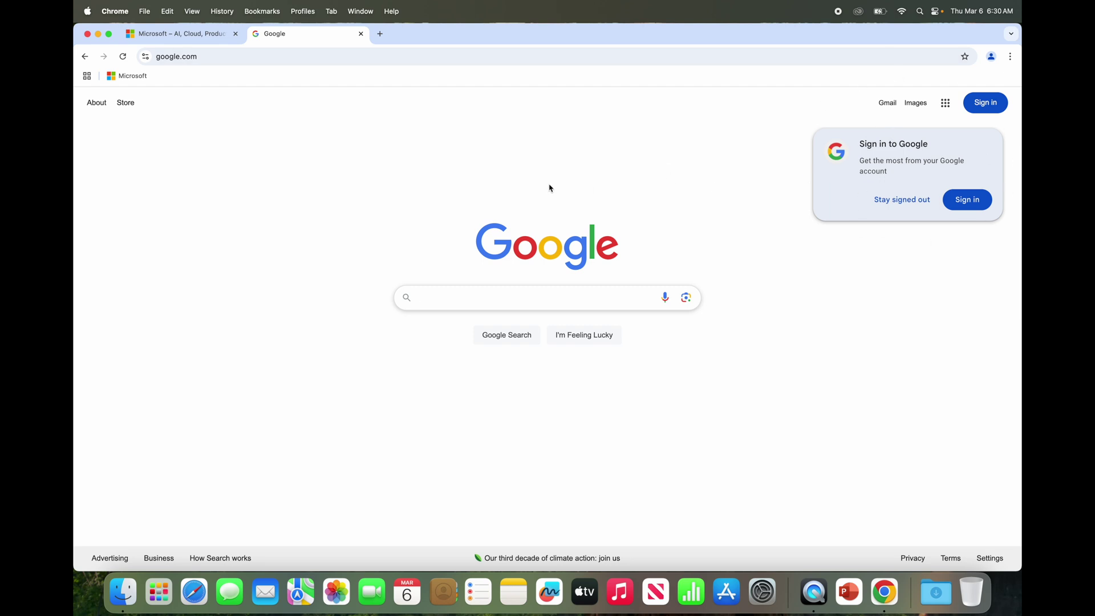
click(235, 13)
mouse_move(273, 15)
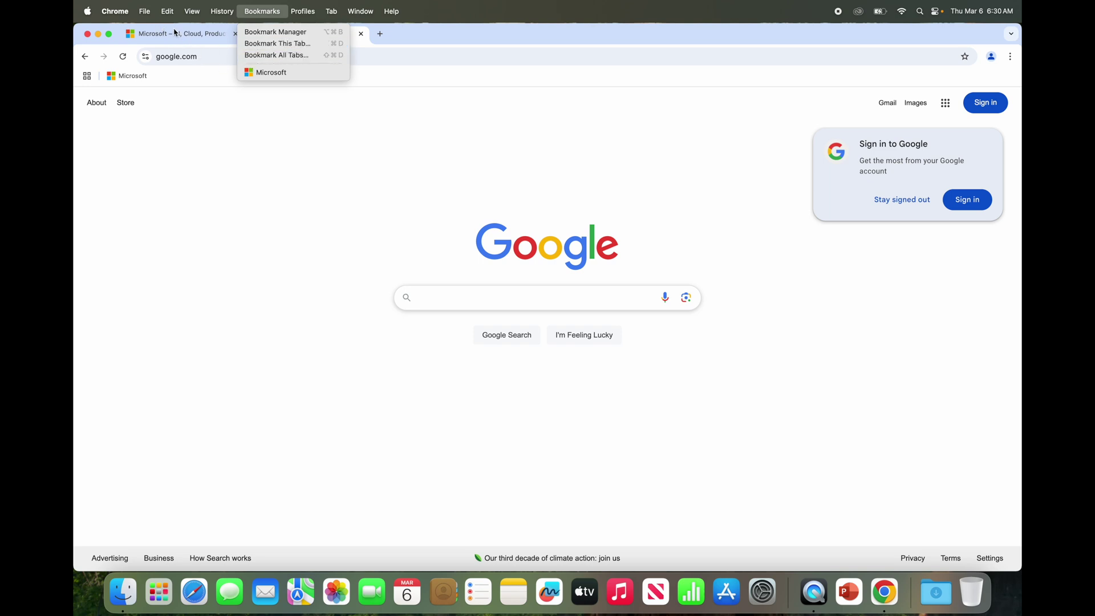
Bookmark the Google tab onto the bookmarks bar and choose Stay signed out on the sign-in prompt.
click(287, 49)
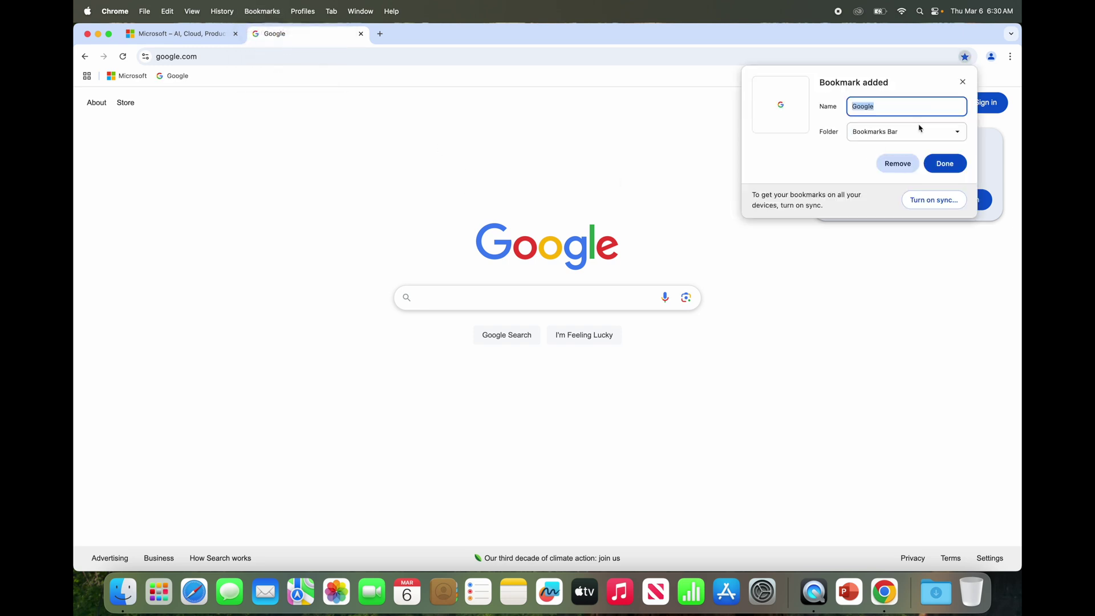
click(944, 165)
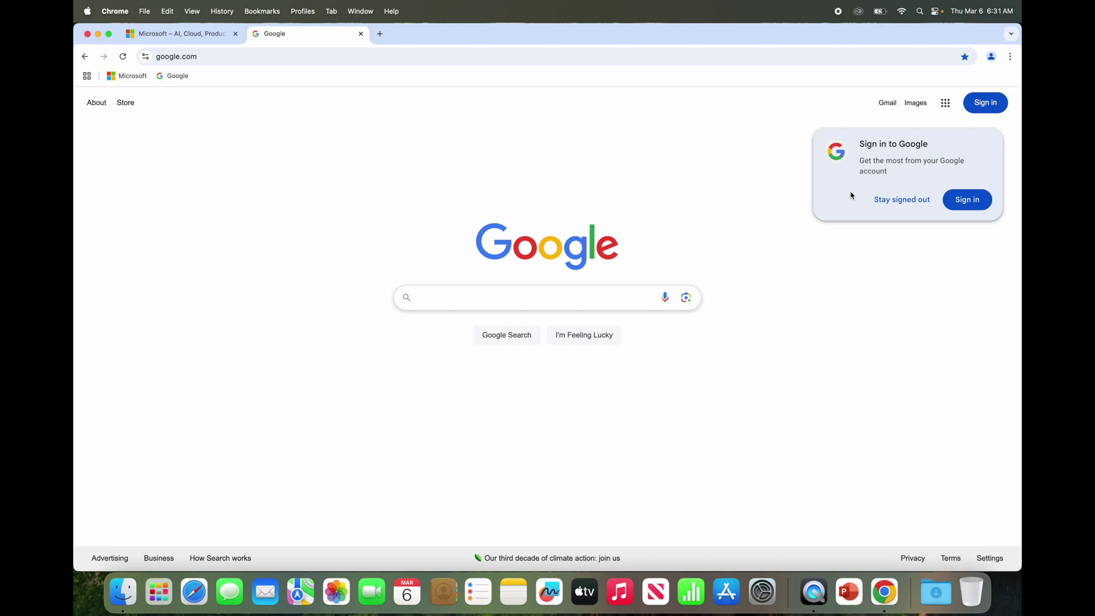
click(906, 203)
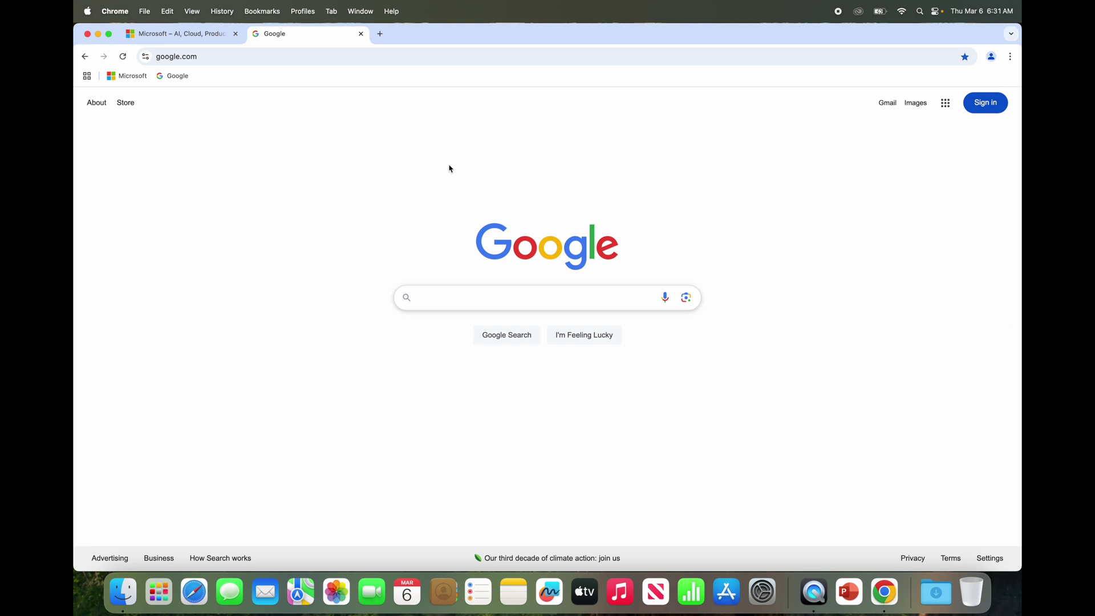
drag(178, 84, 114, 83)
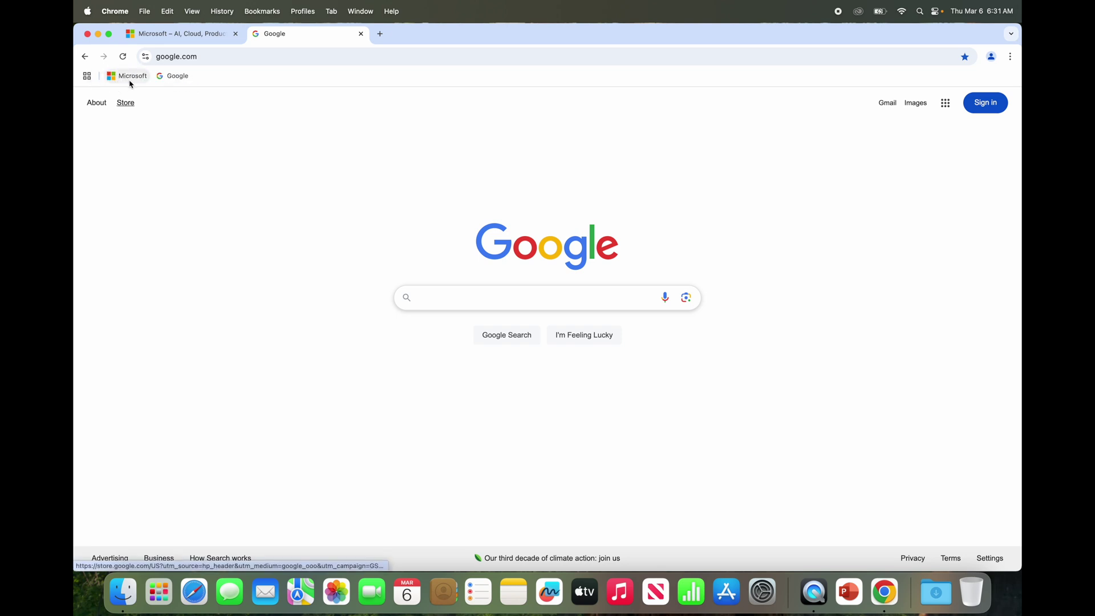
right_click(173, 80)
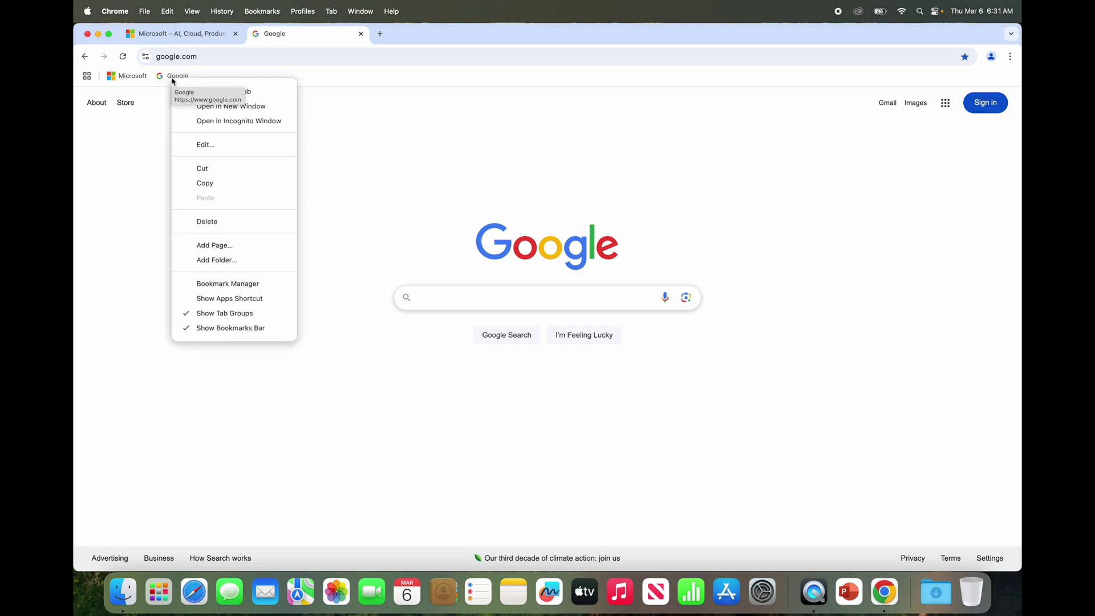
Edit the Google bookmark so its folder is Other Bookmarks, and save.
click(241, 71)
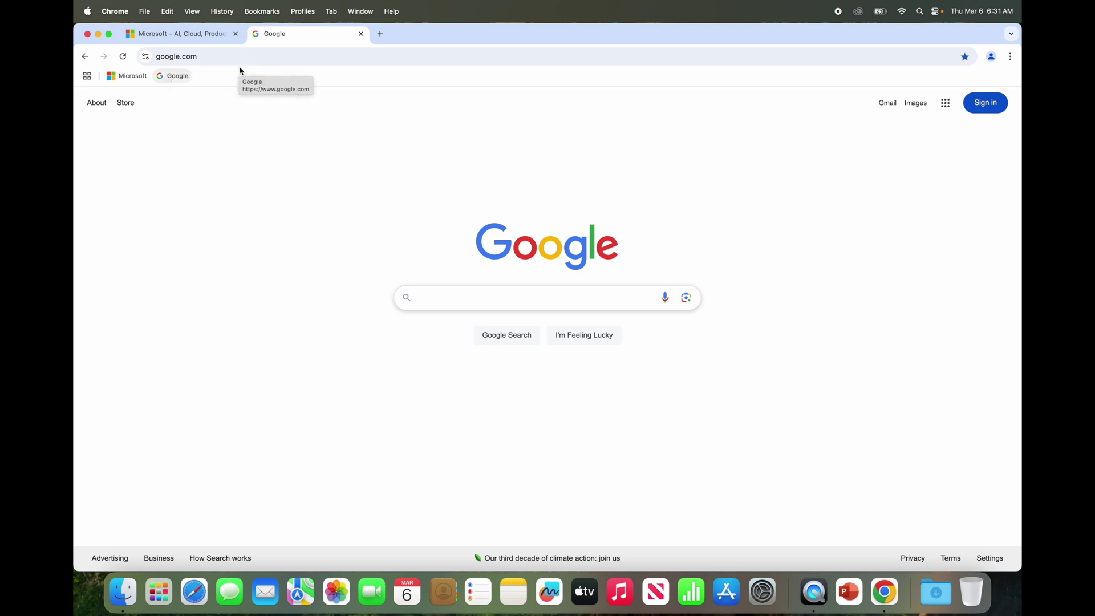
right_click(164, 82)
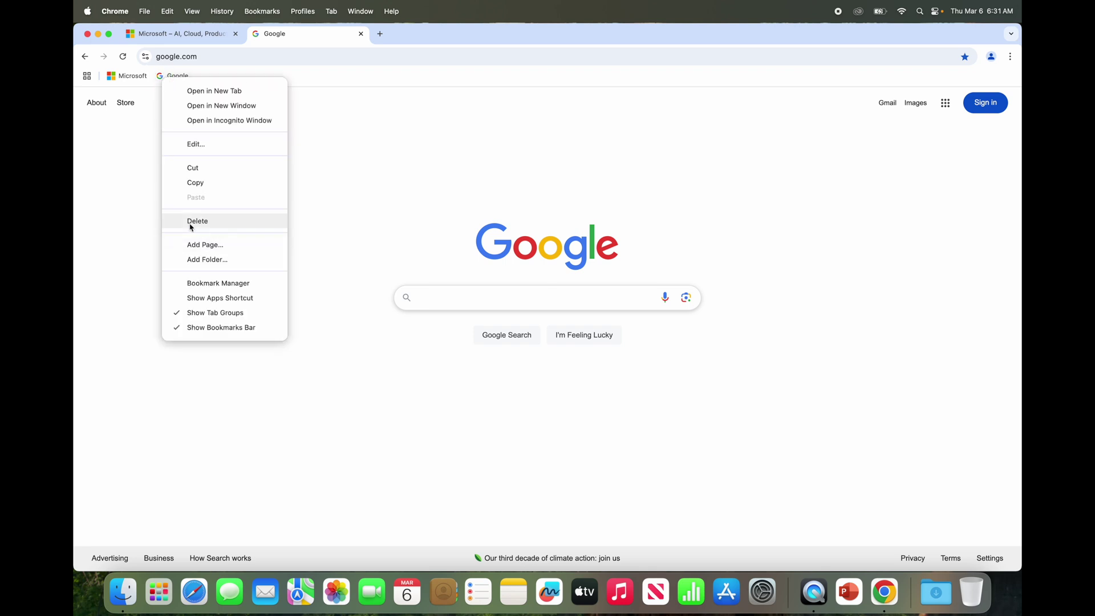
click(204, 152)
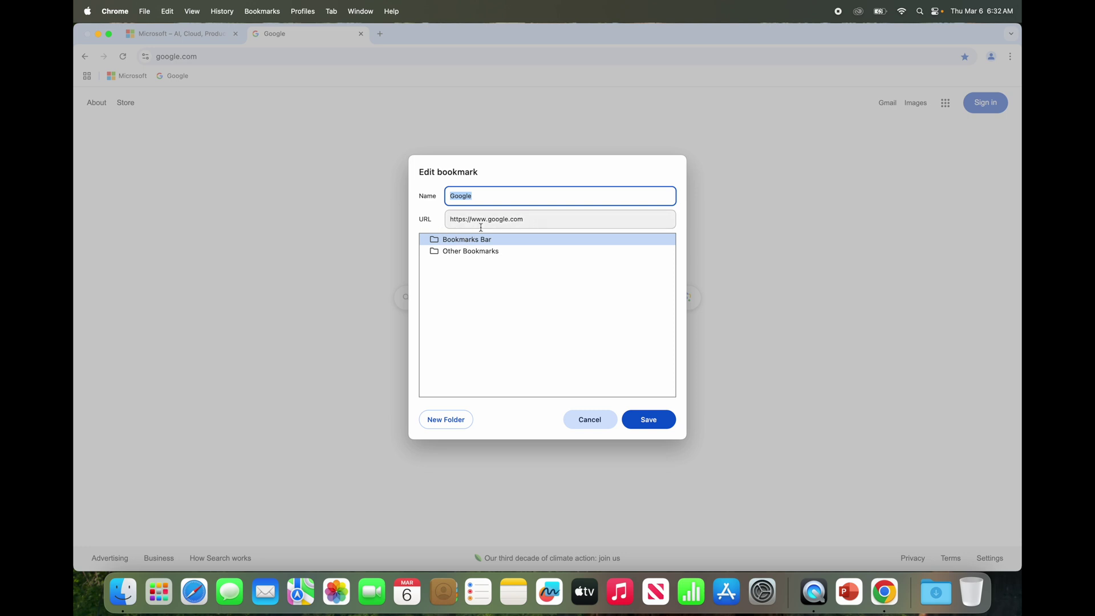
click(454, 254)
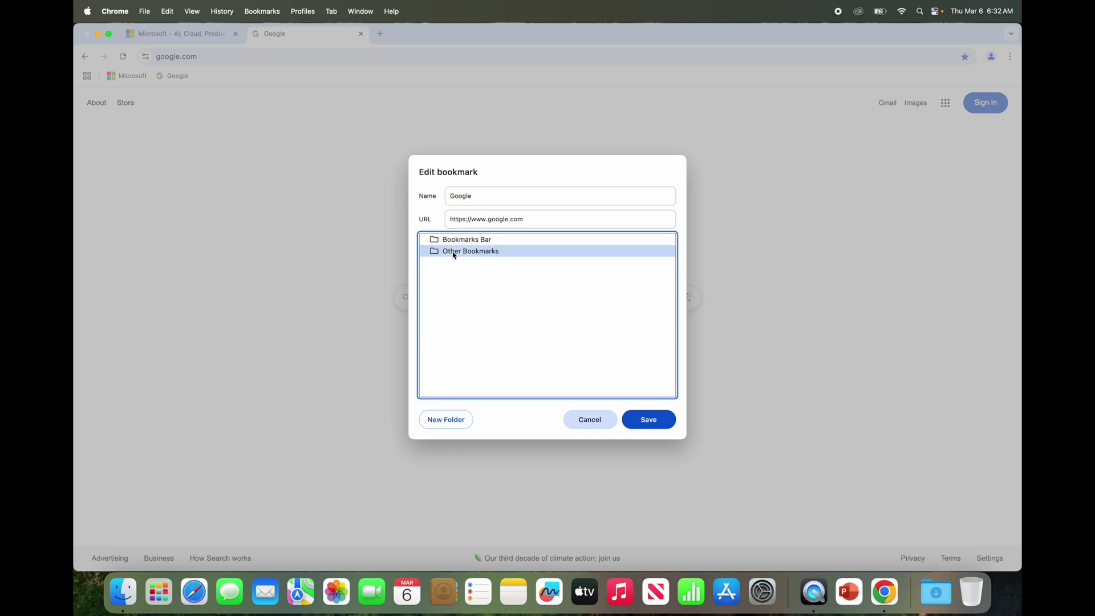
click(650, 425)
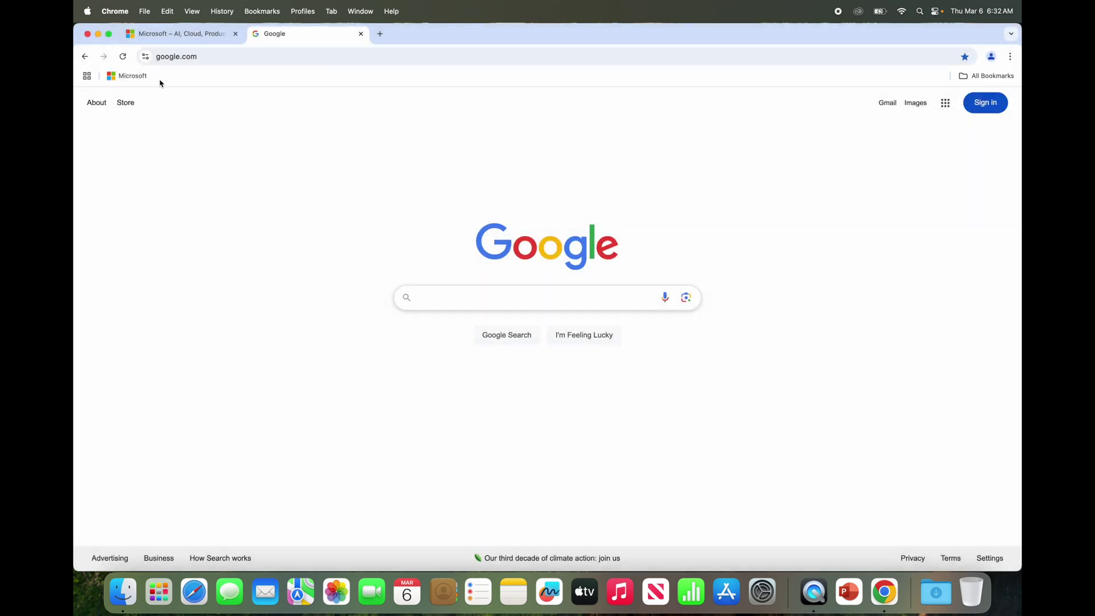
Show the Bookmarks menu's Other Bookmarks submenu listing the Google entry.
click(262, 11)
mouse_move(284, 92)
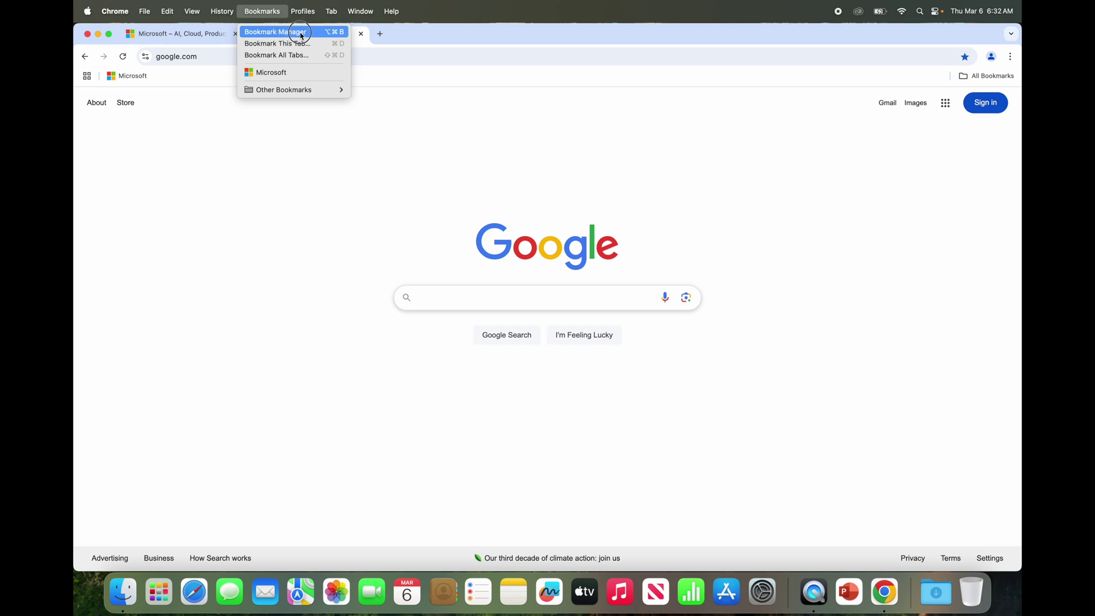
In the Bookmark Manager, drag Google from Other Bookmarks into the Bookmarks Bar folder.
click(303, 36)
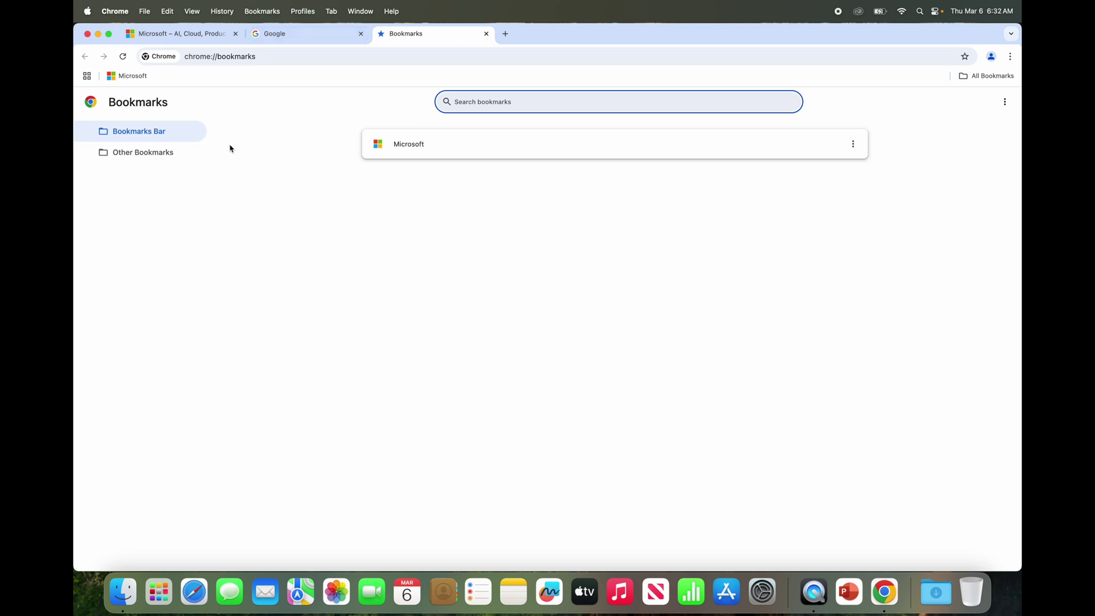
click(160, 157)
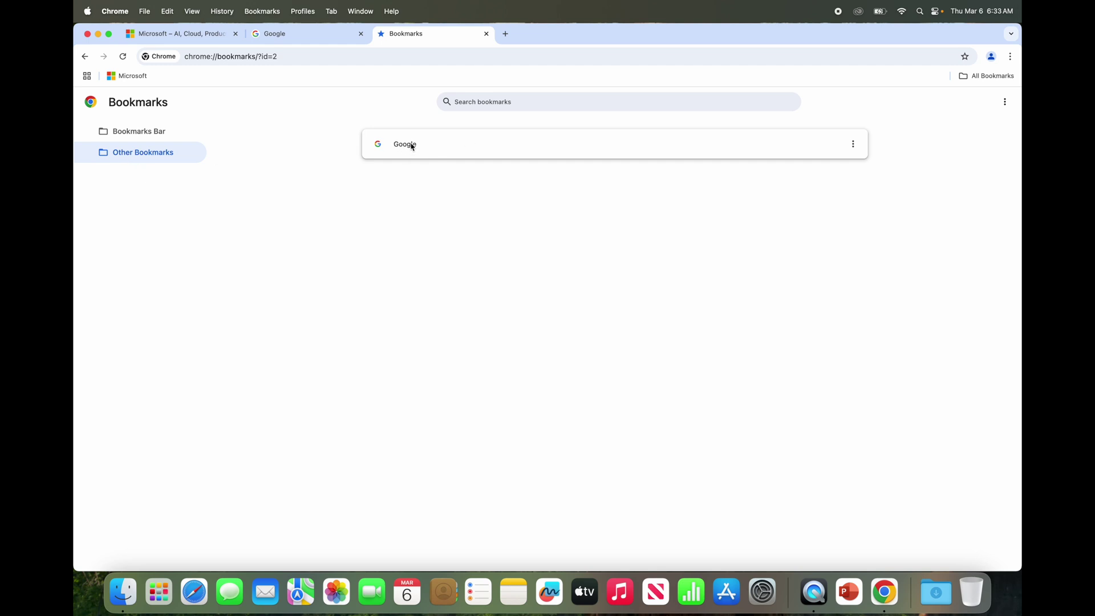
drag(412, 146, 180, 131)
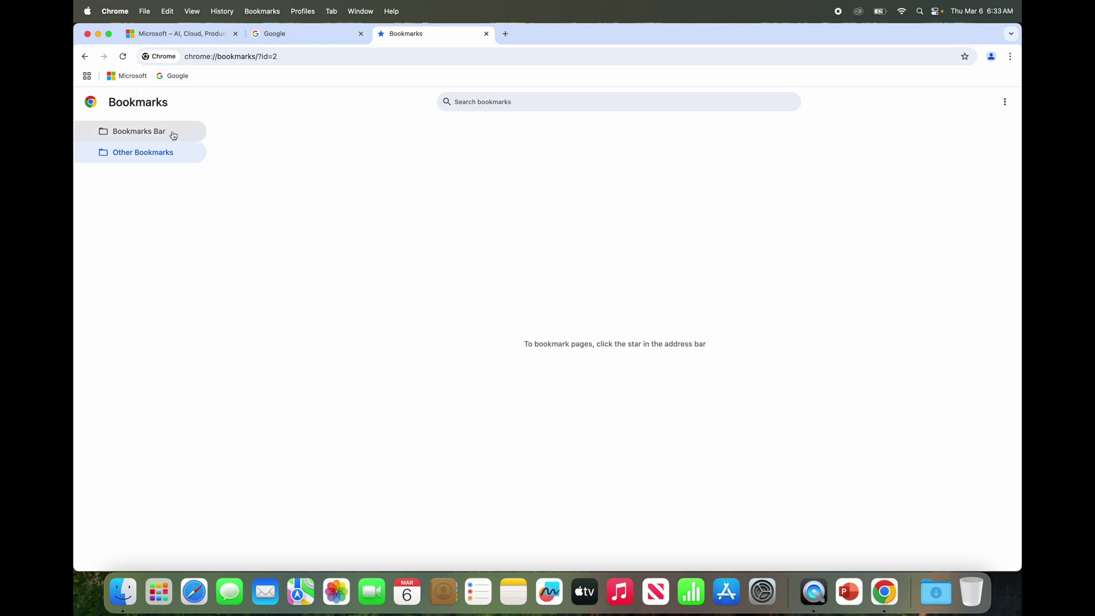
click(174, 135)
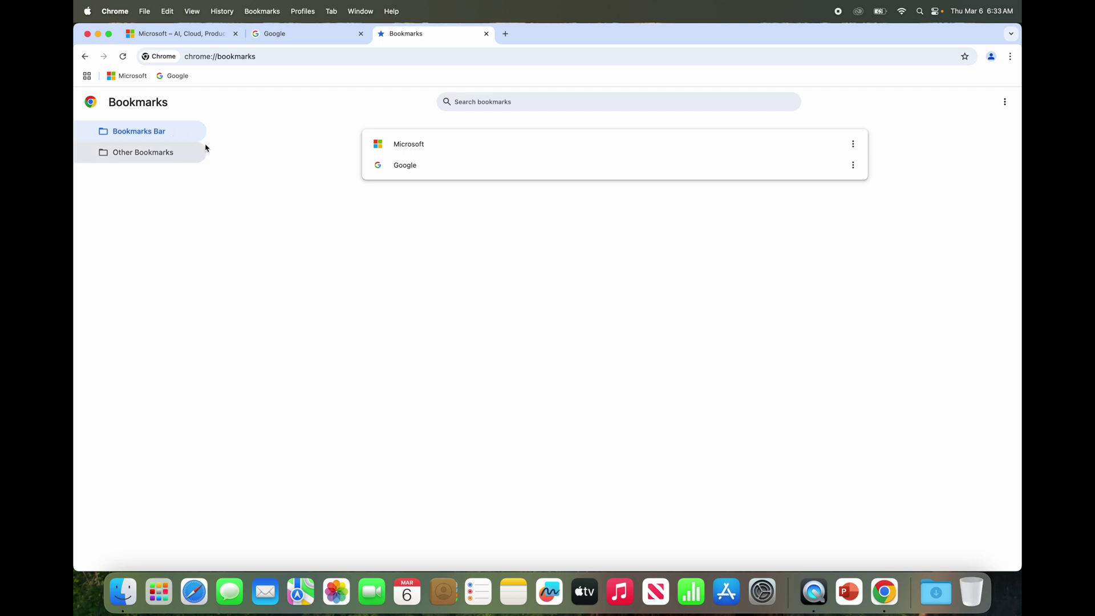
Open and close the Google bookmark's actions, then bring up the Bookmarks Bar's add-item menu.
click(853, 166)
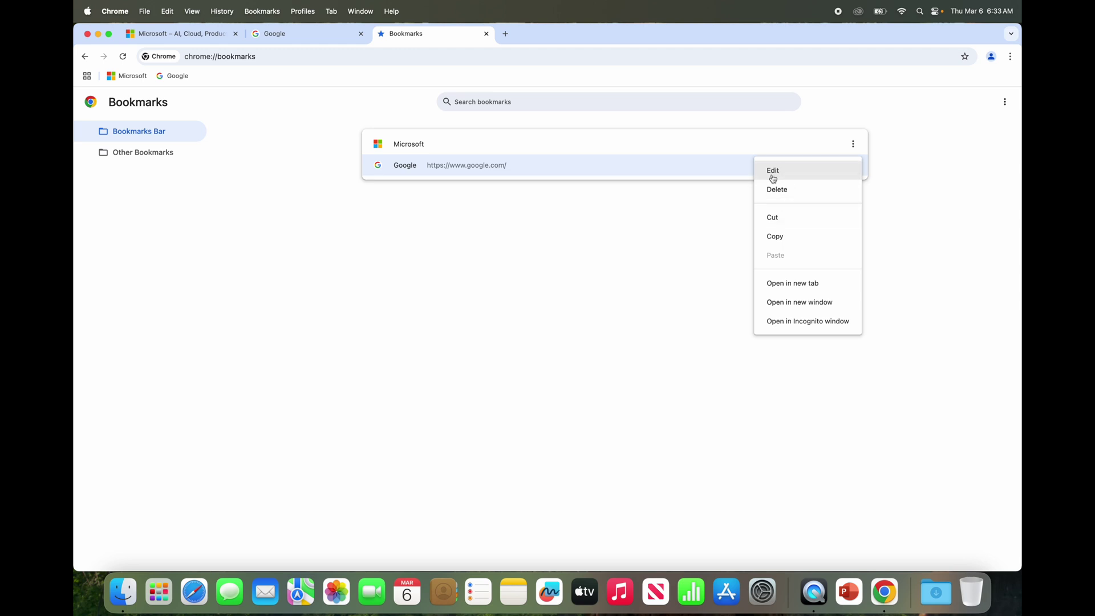
click(482, 298)
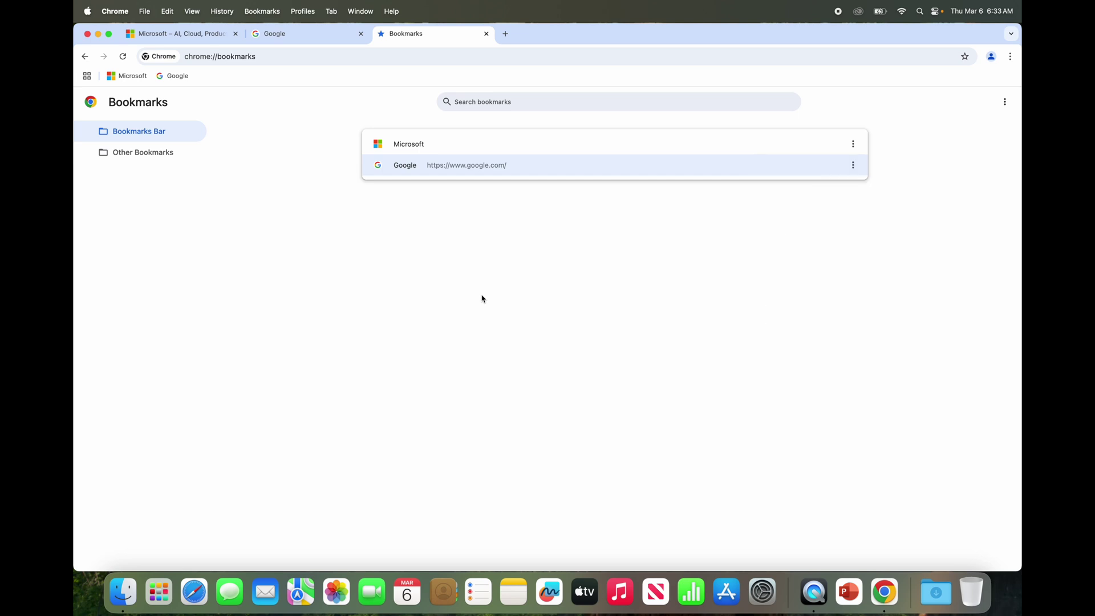
right_click(482, 299)
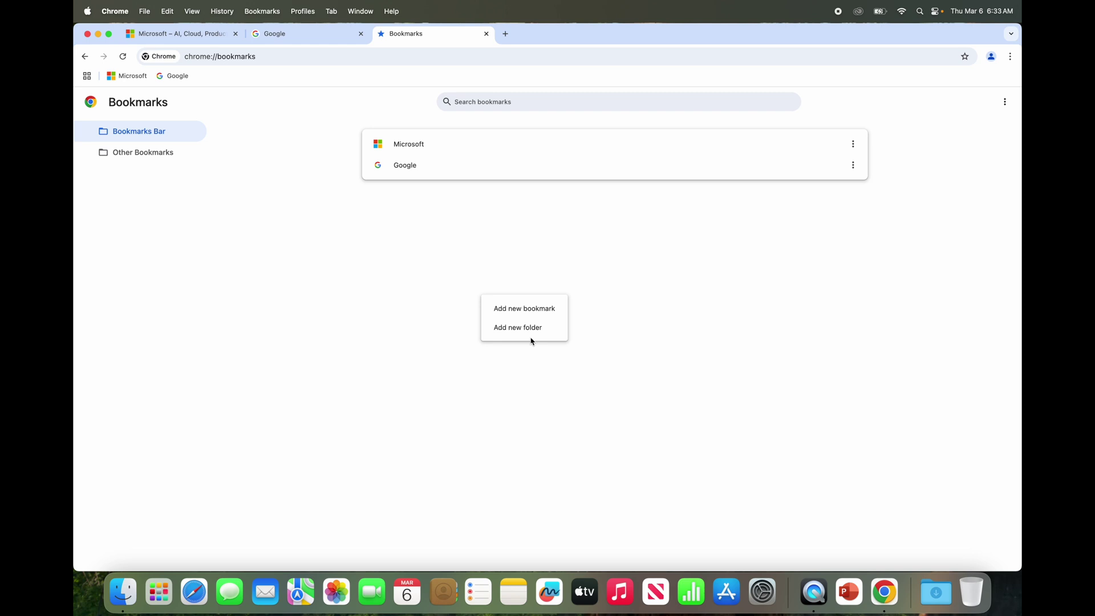
Create a 'Search Engines' folder in Bookmarks Bar and drag the Google bookmark into it.
click(514, 328)
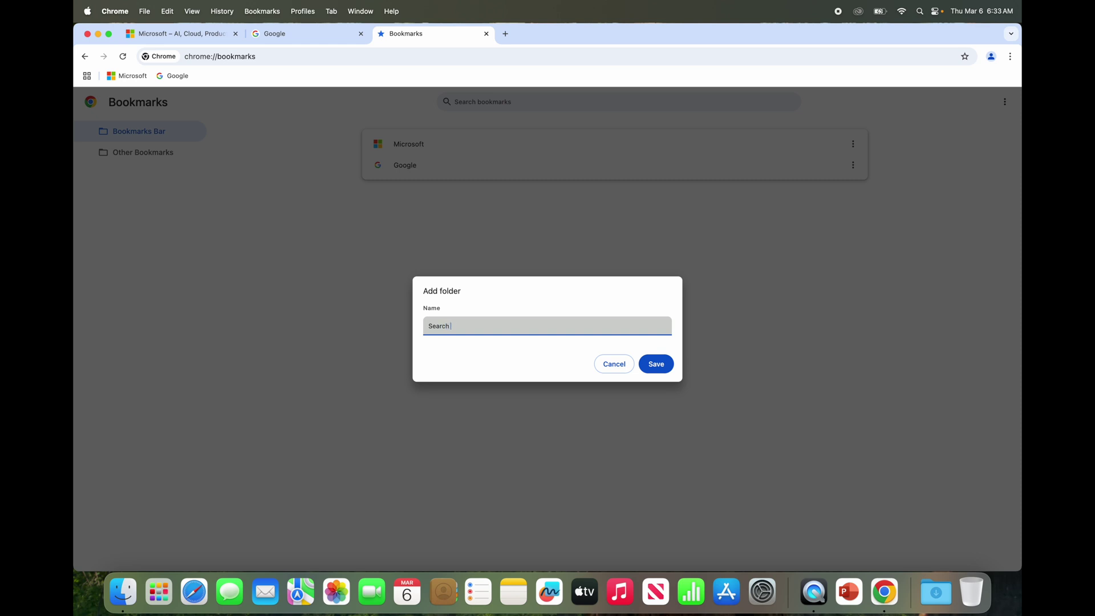
click(655, 365)
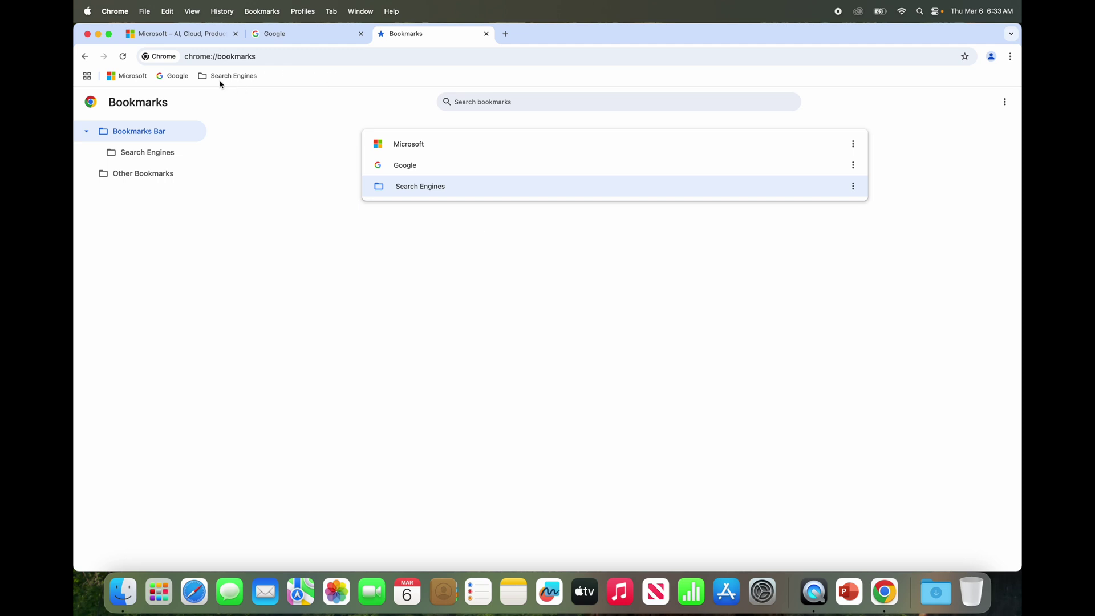
drag(397, 168, 412, 188)
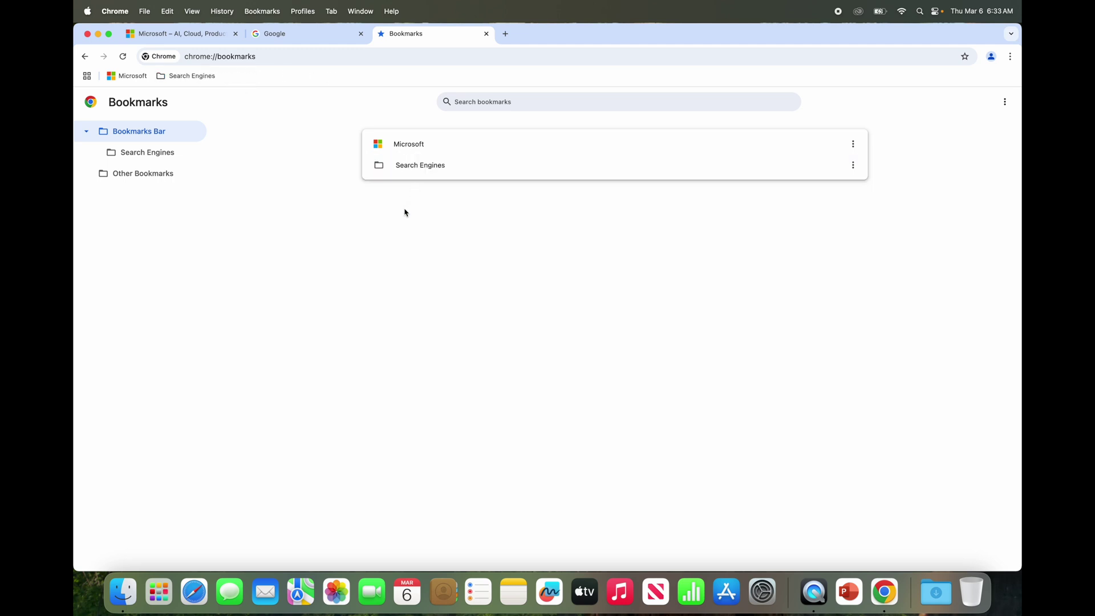
click(192, 75)
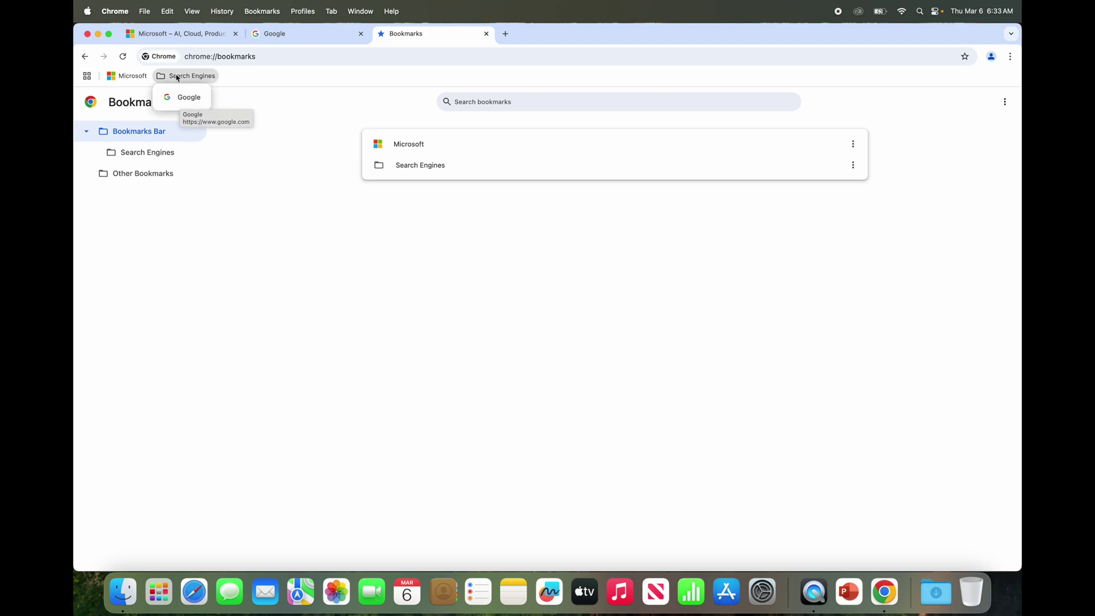
click(270, 84)
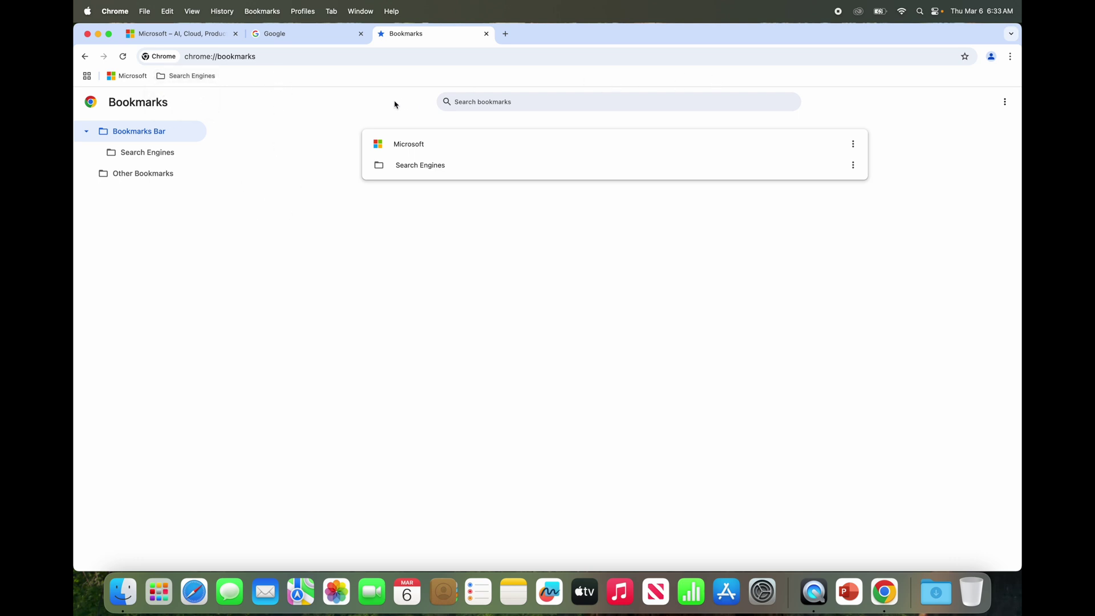
click(197, 76)
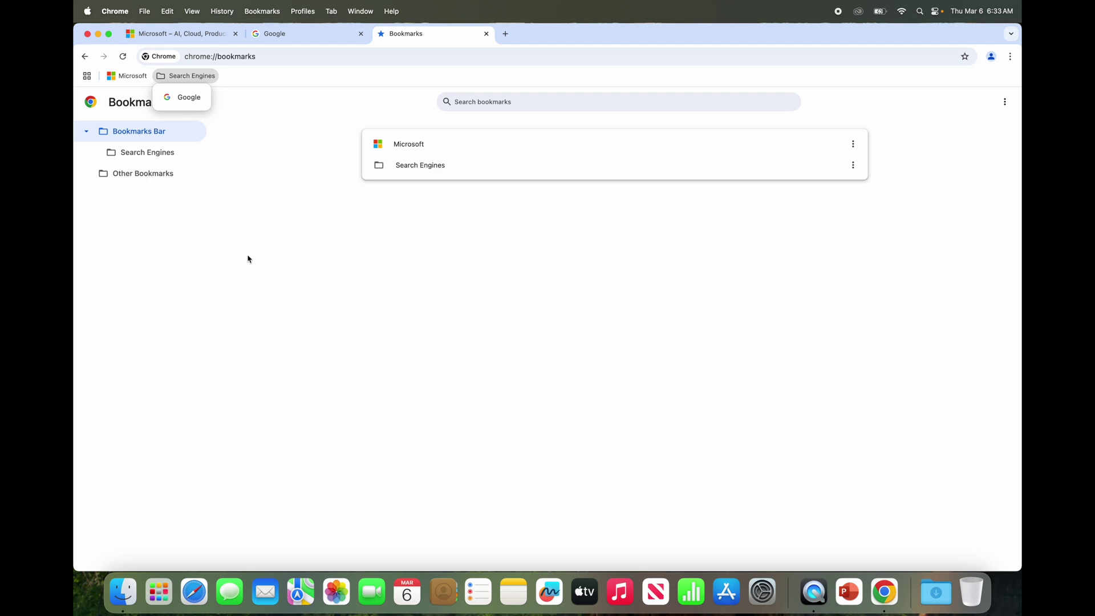
click(388, 281)
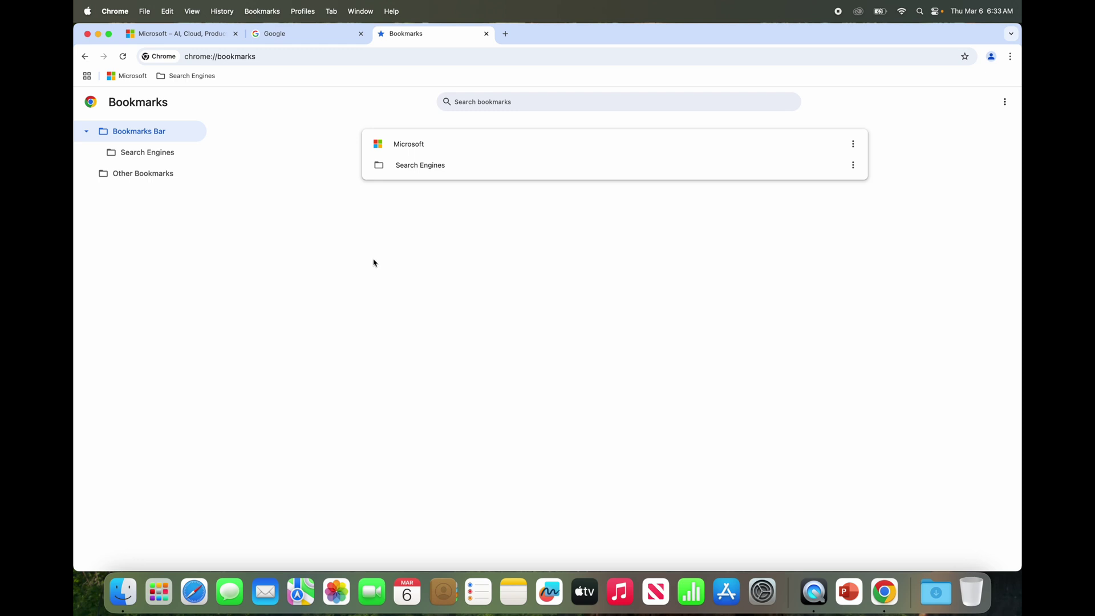
drag(165, 76, 200, 80)
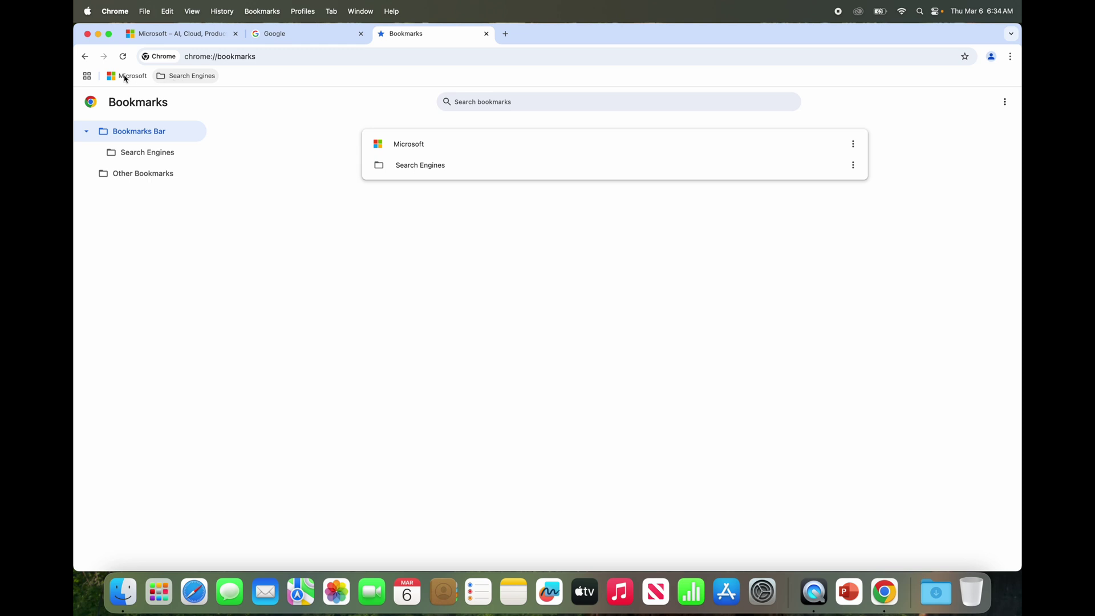
right_click(182, 80)
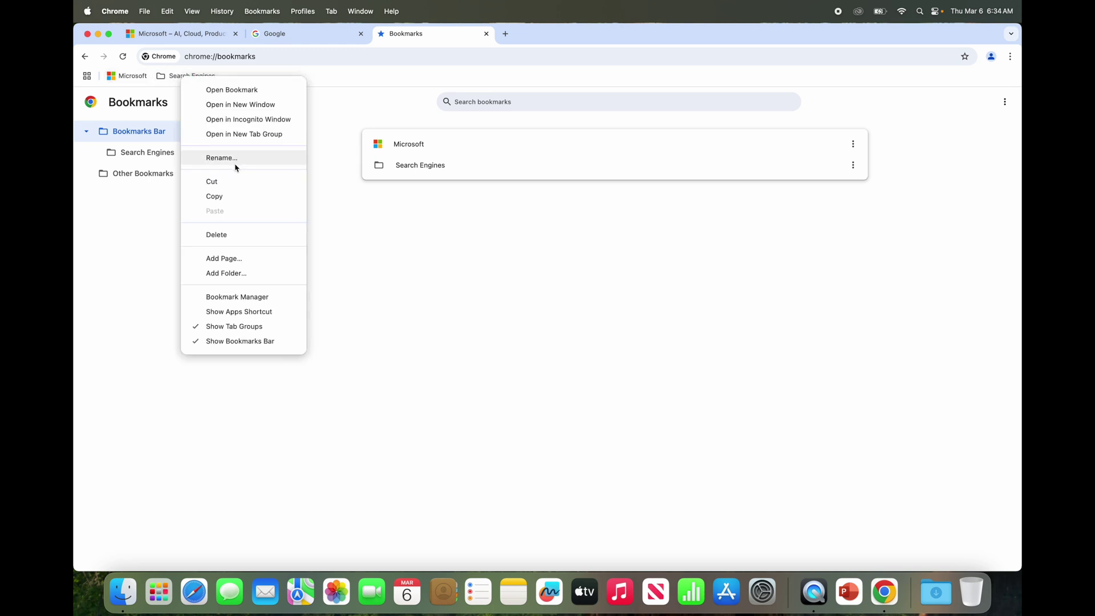
click(398, 224)
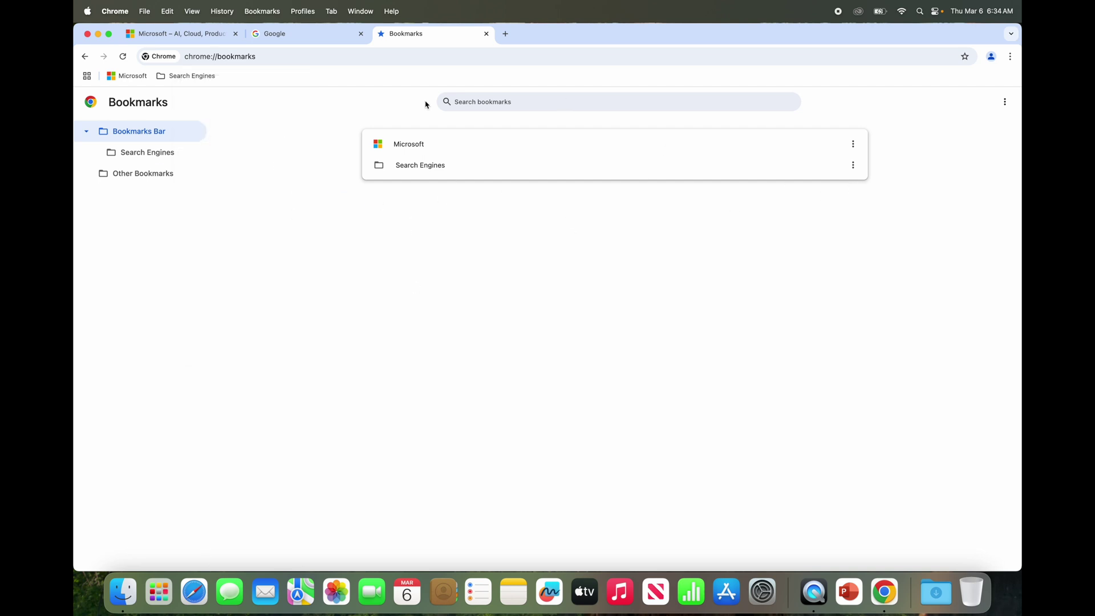
click(258, 12)
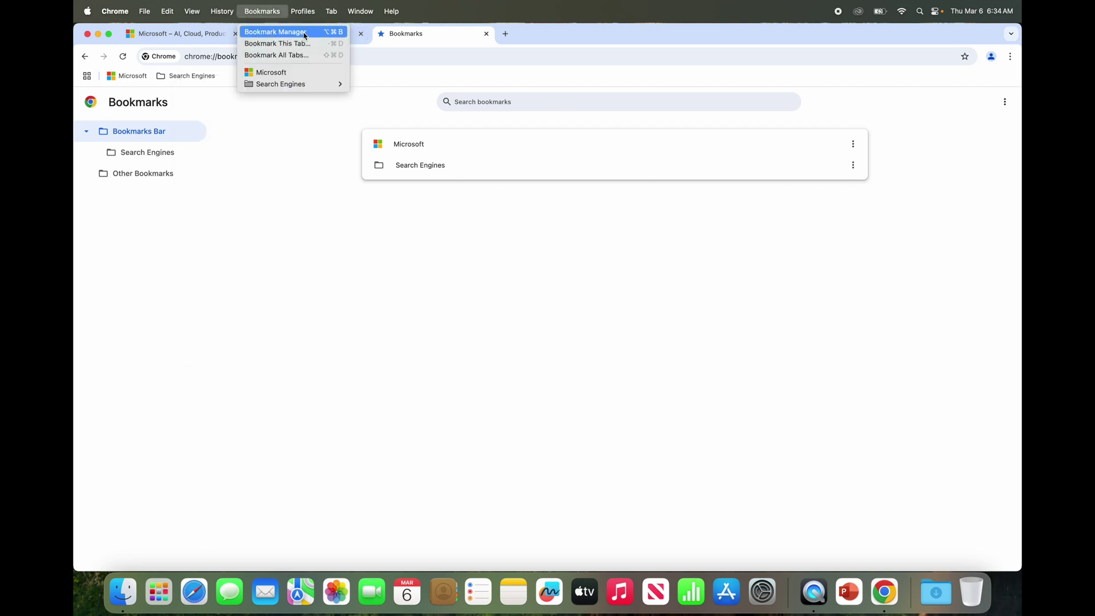
click(764, 219)
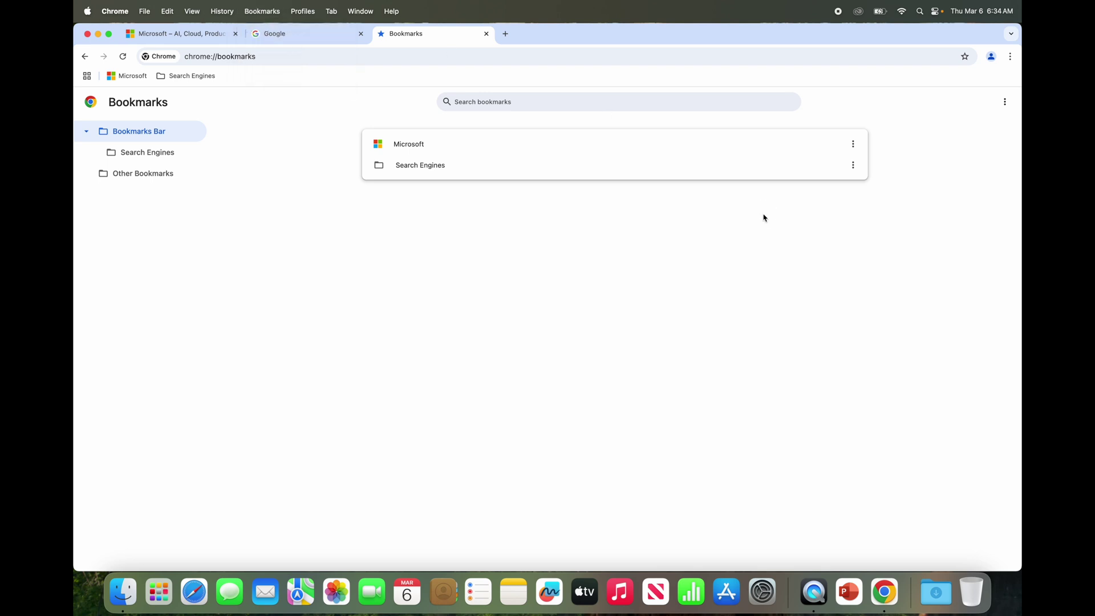
click(853, 165)
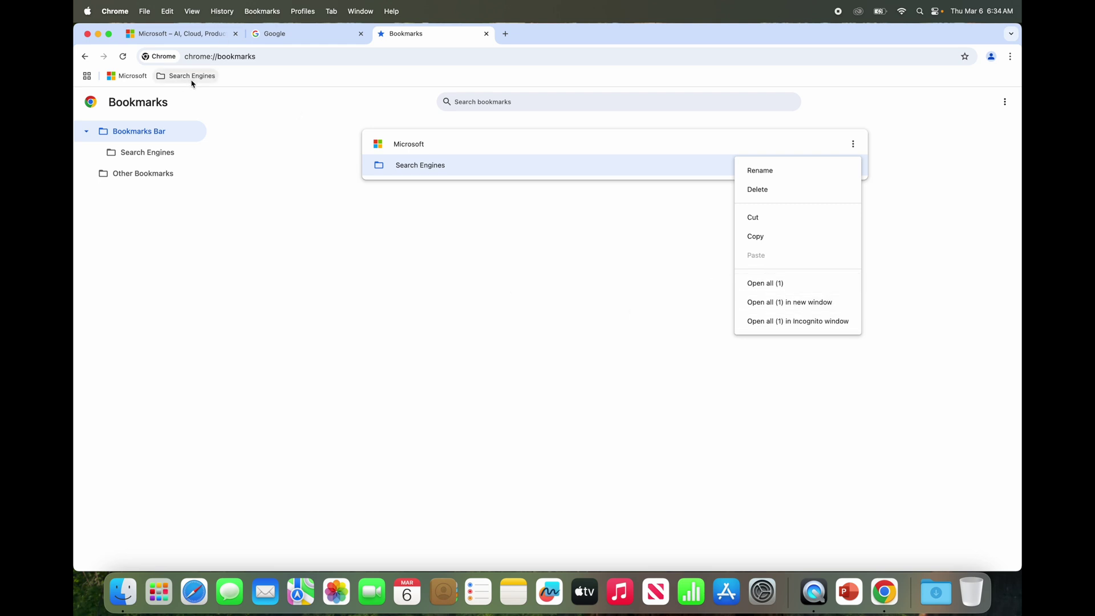
Drag Microsoft into the Search Engines folder beside Google, then open both bookmarks as tabs.
click(235, 167)
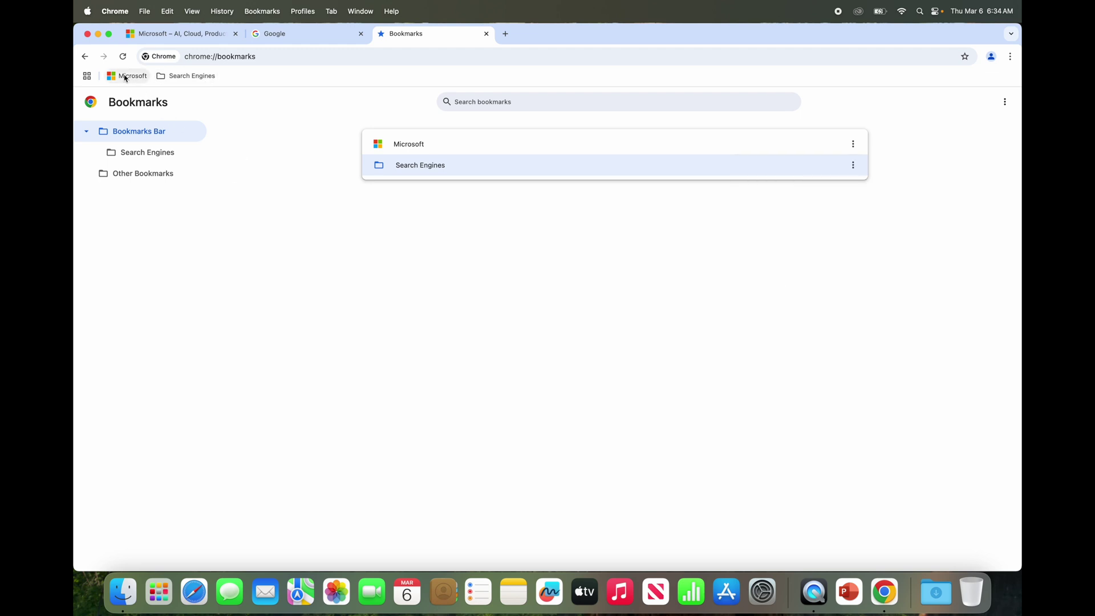
drag(126, 78, 175, 81)
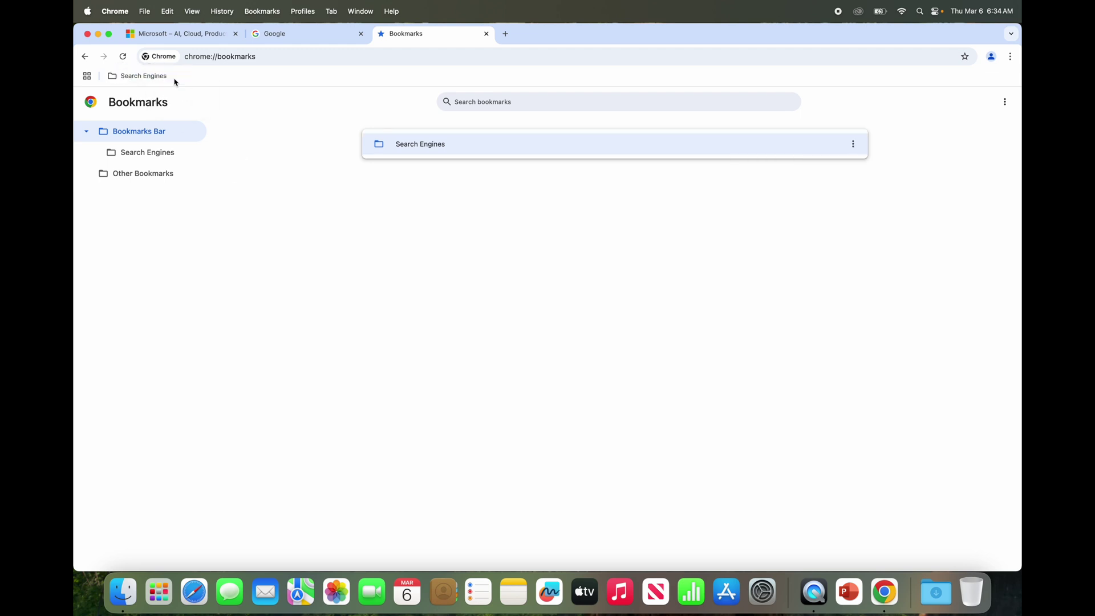
click(156, 81)
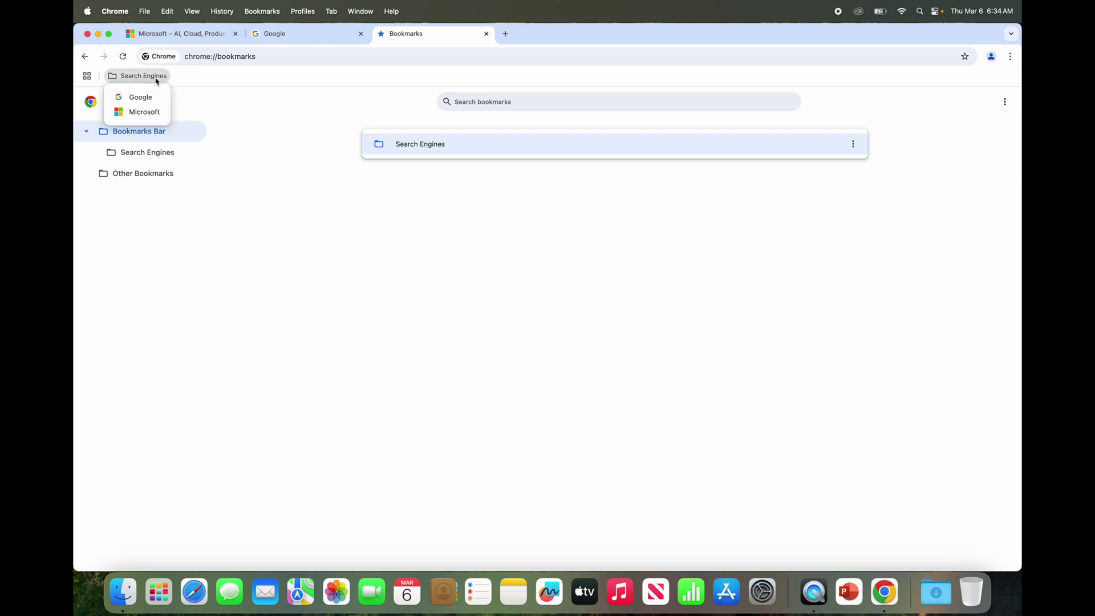
click(397, 215)
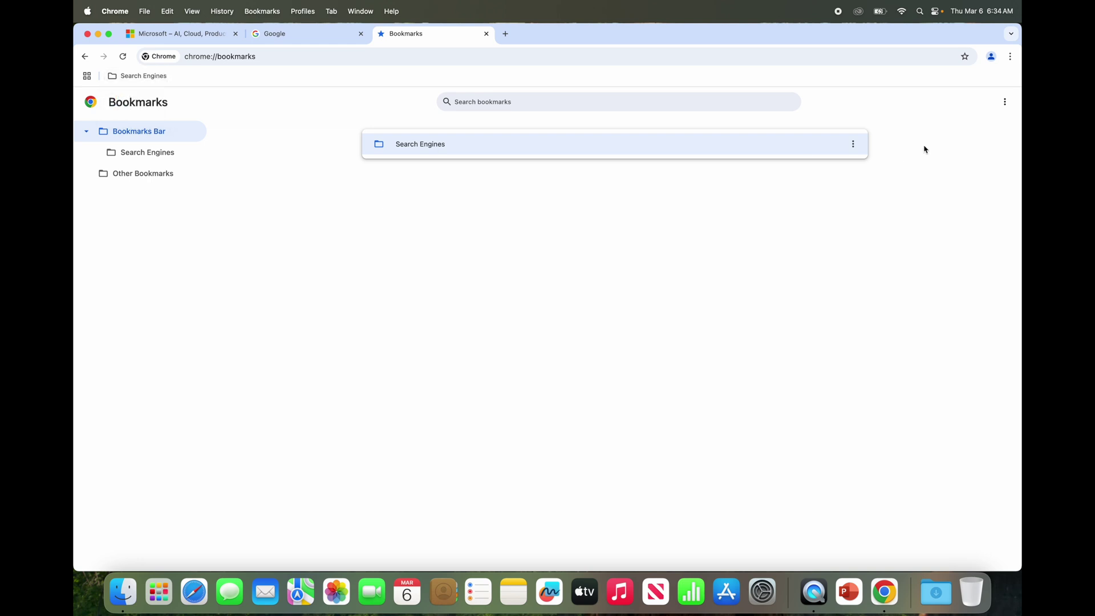
click(853, 145)
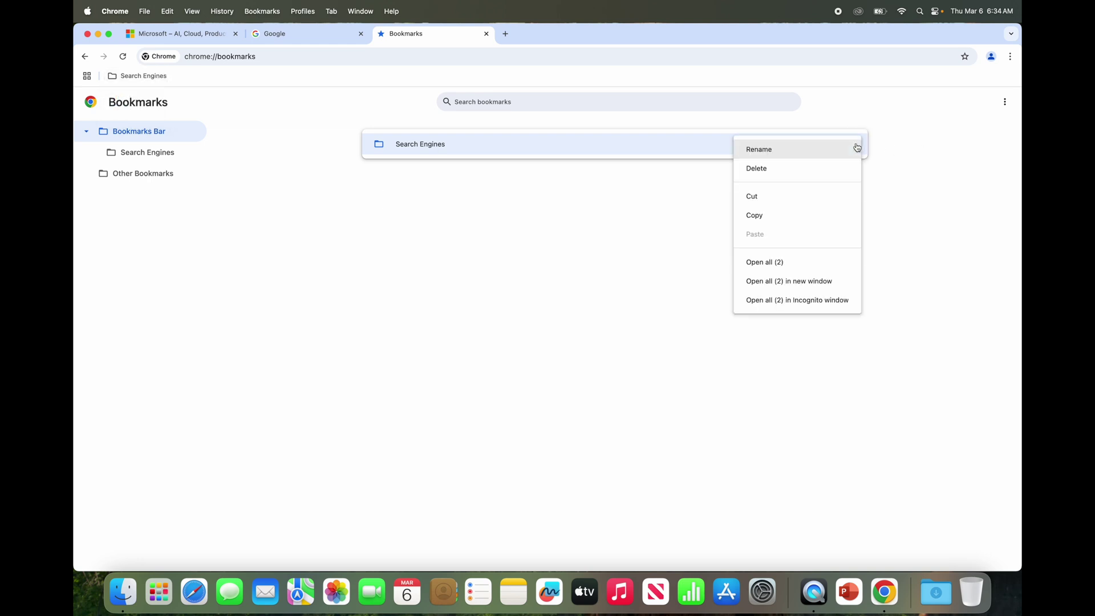
click(789, 268)
click(540, 39)
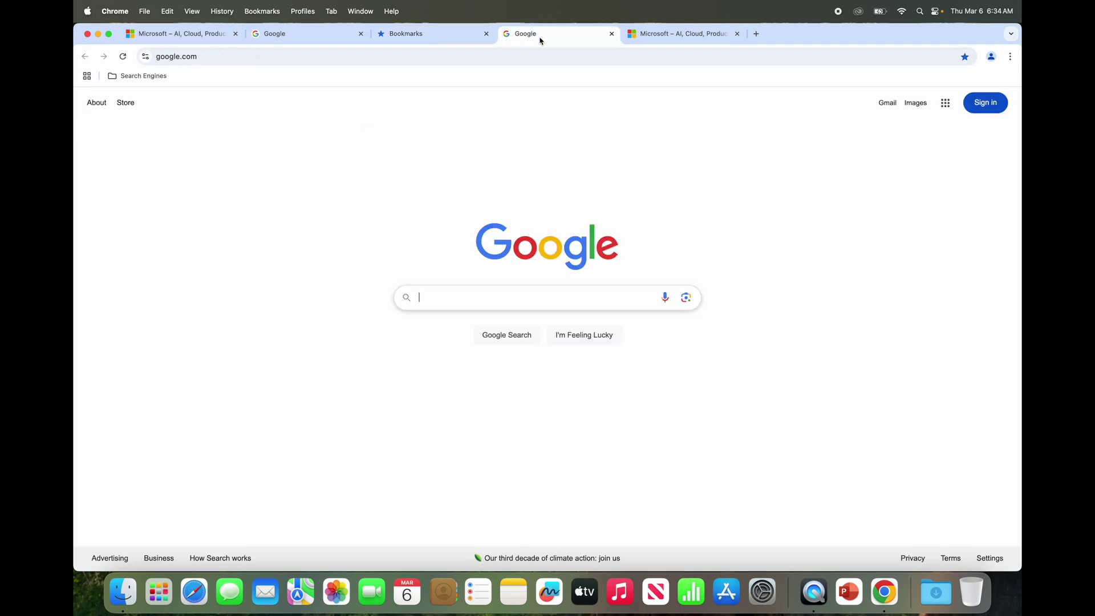
click(634, 38)
click(545, 36)
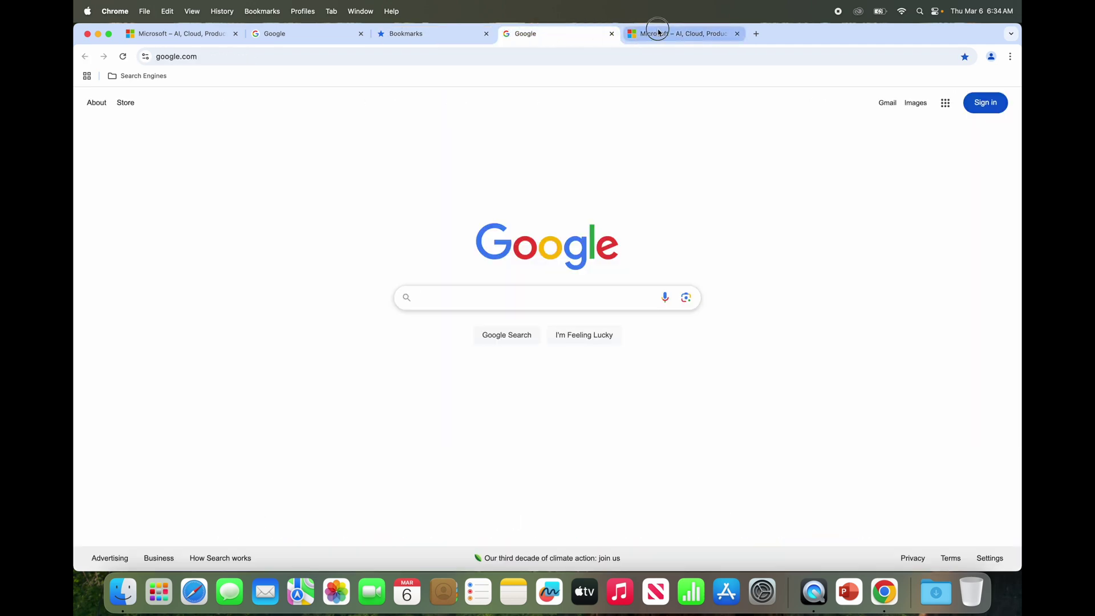
click(659, 33)
click(611, 33)
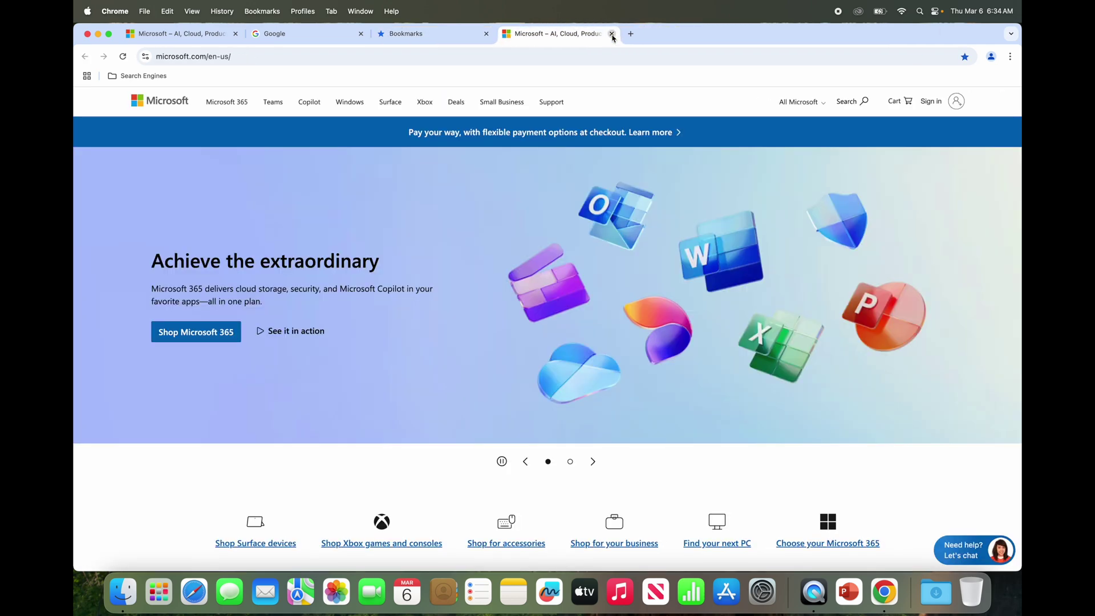
click(612, 35)
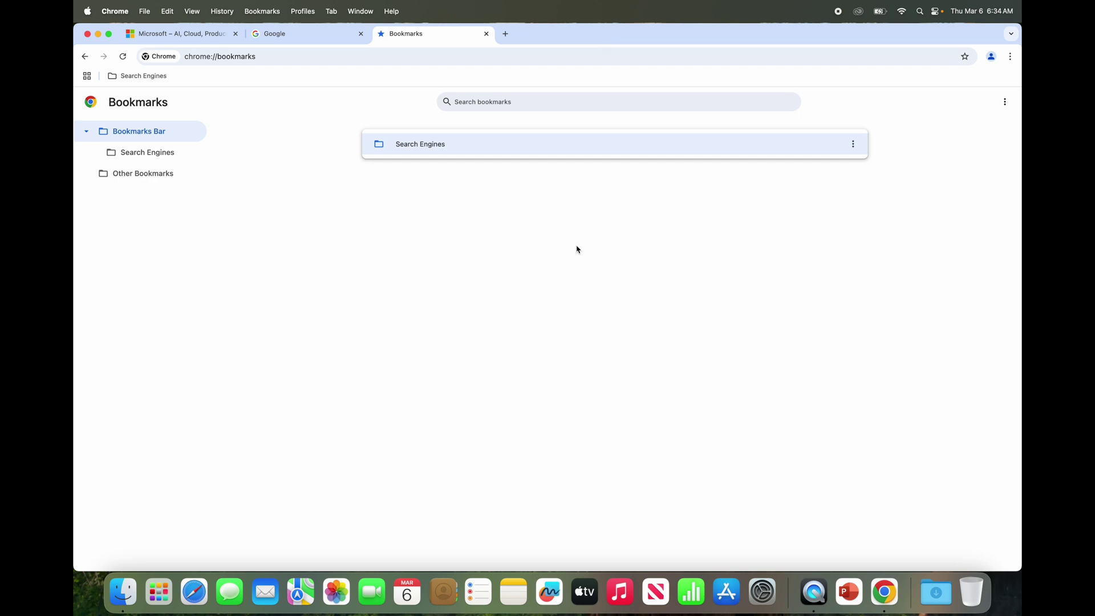
click(553, 247)
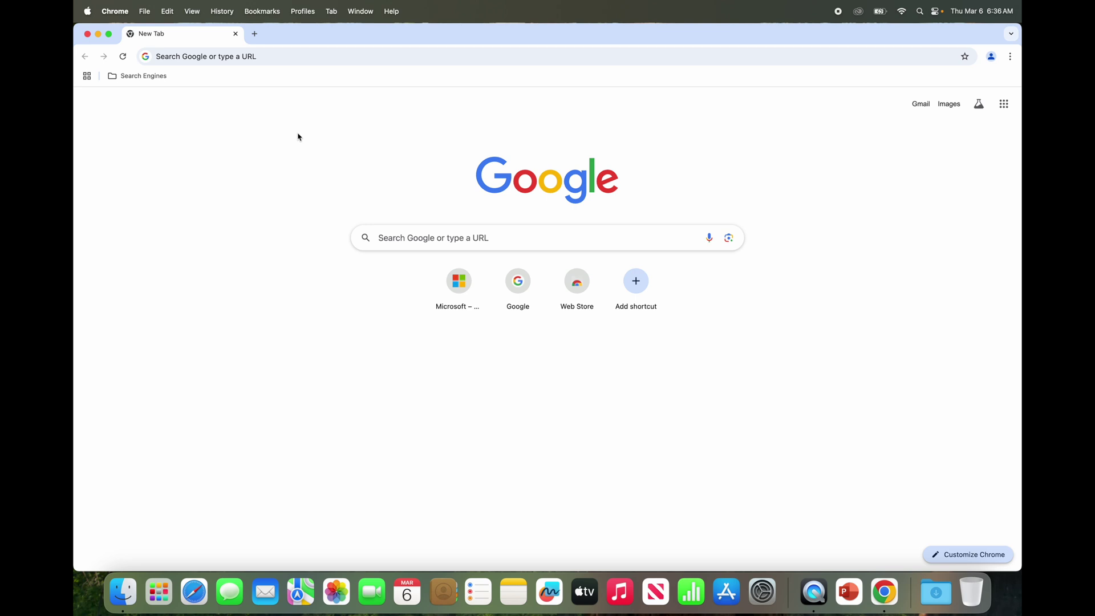
Open the toolbar profile panel to view the not-signed-in status.
click(991, 57)
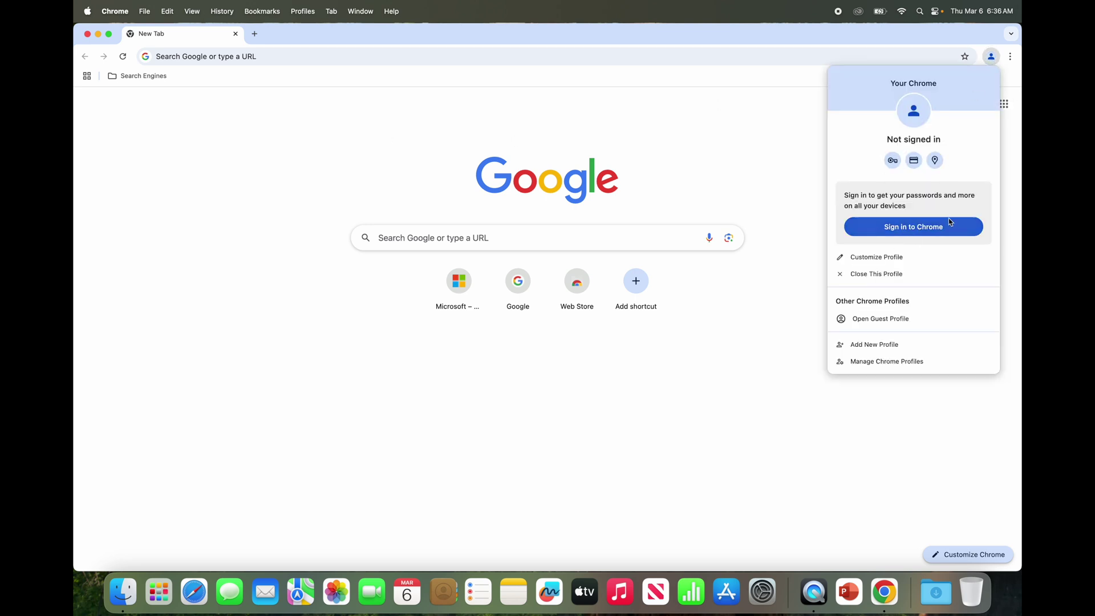